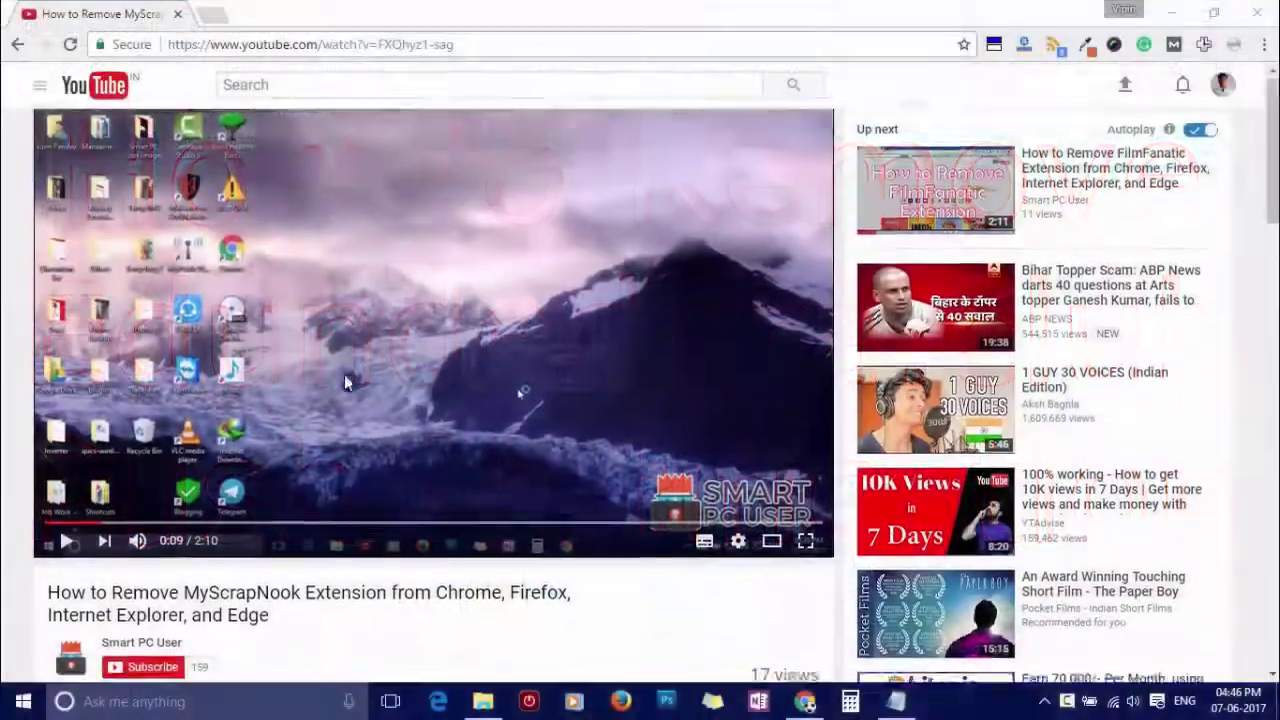
- Subscribe to Smart PC User and save 'Send me all notifications for this channel'
scroll(241, 448, "down", 2)
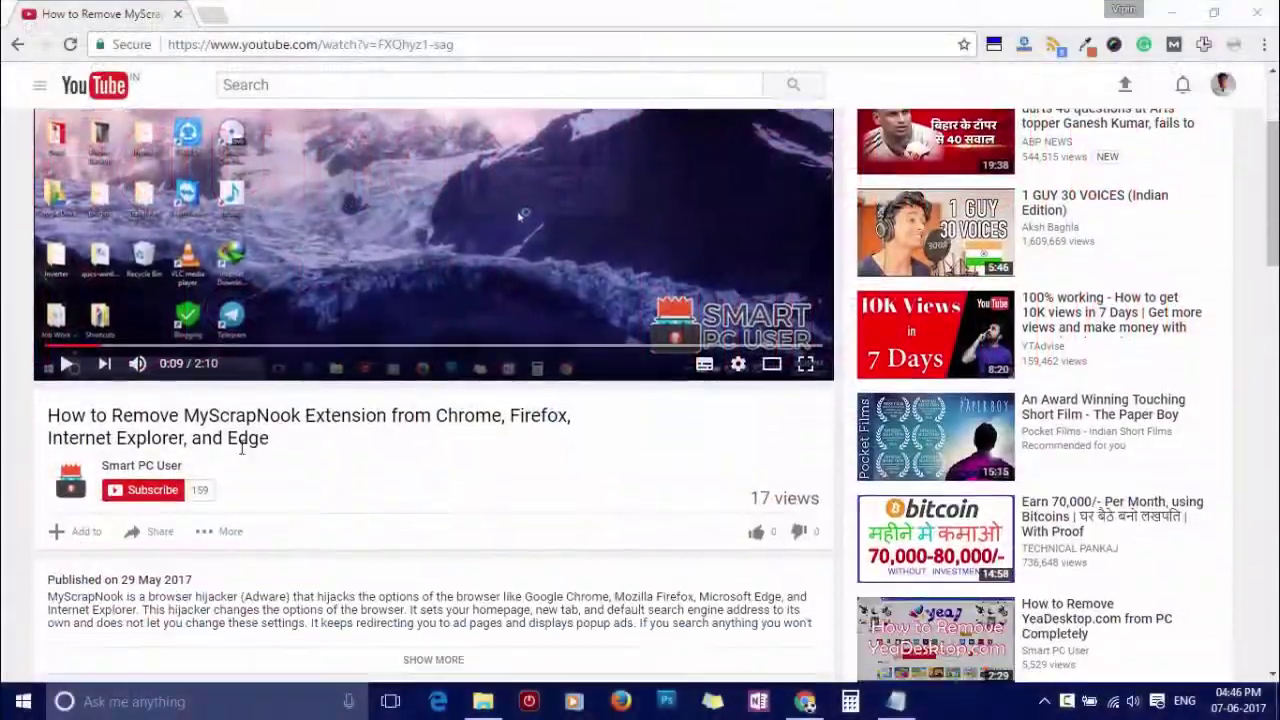
left_click(145, 492)
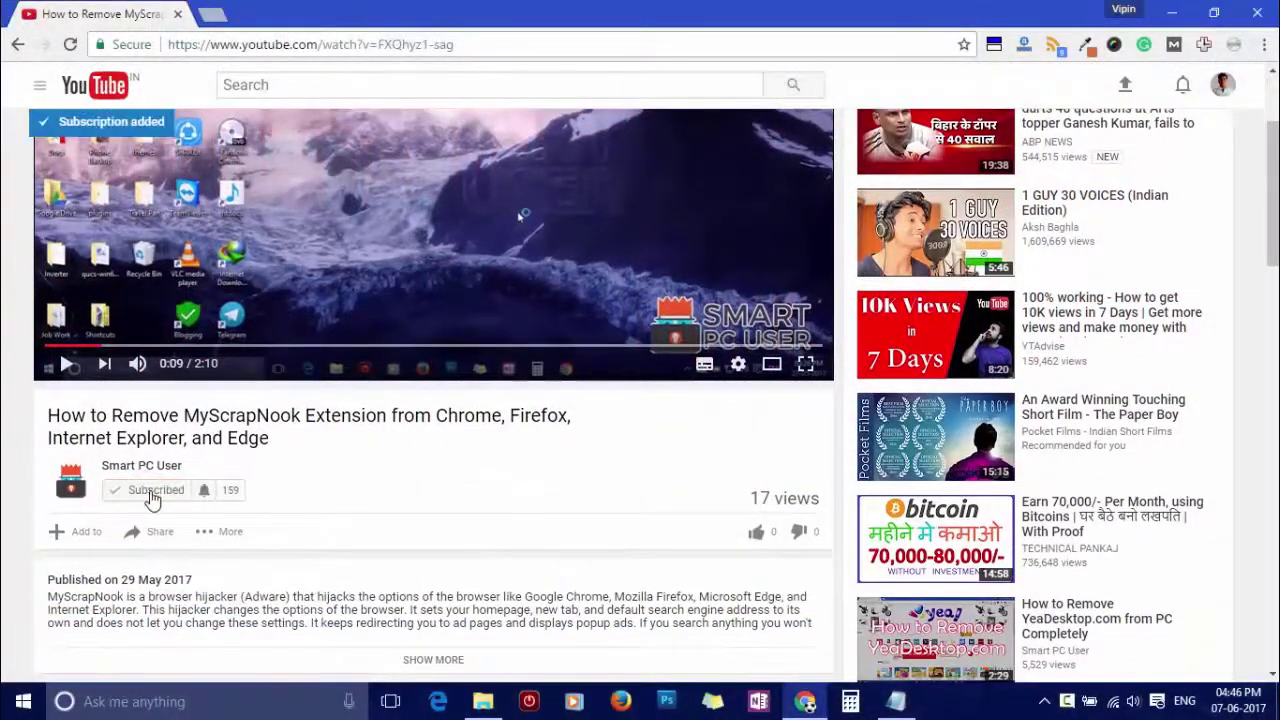
left_click(204, 492)
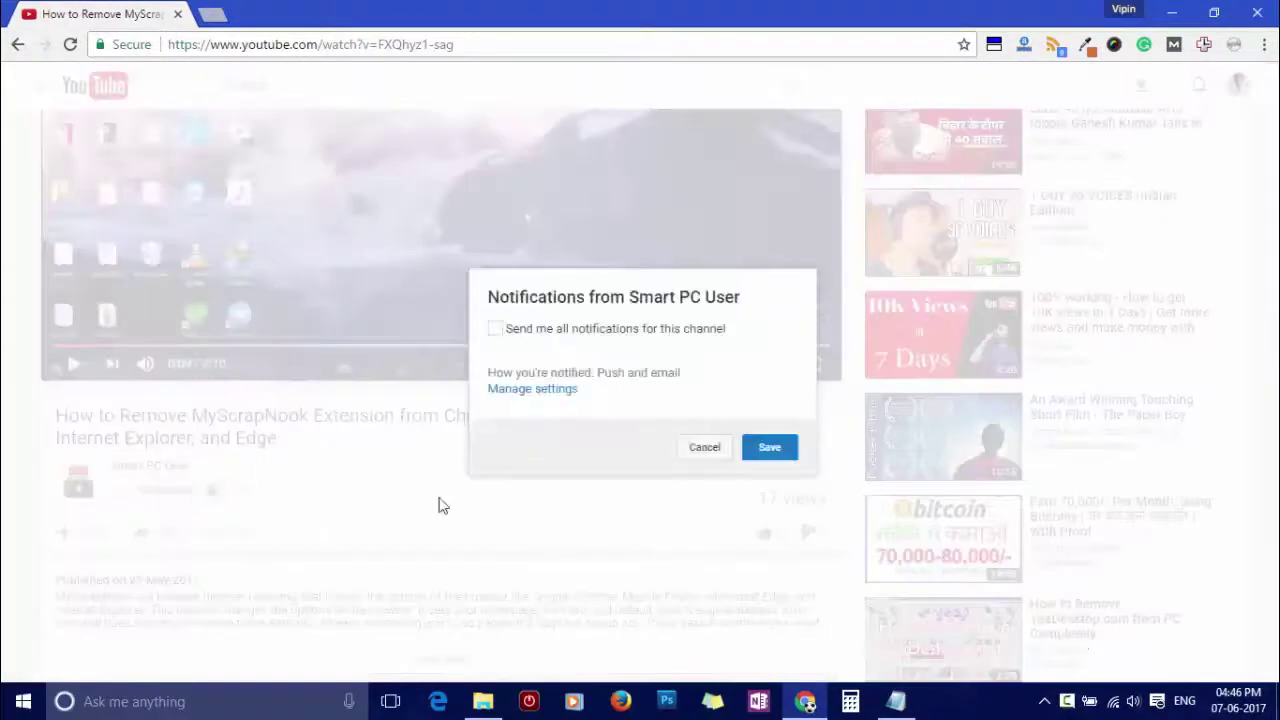
left_click(590, 330)
left_click(770, 446)
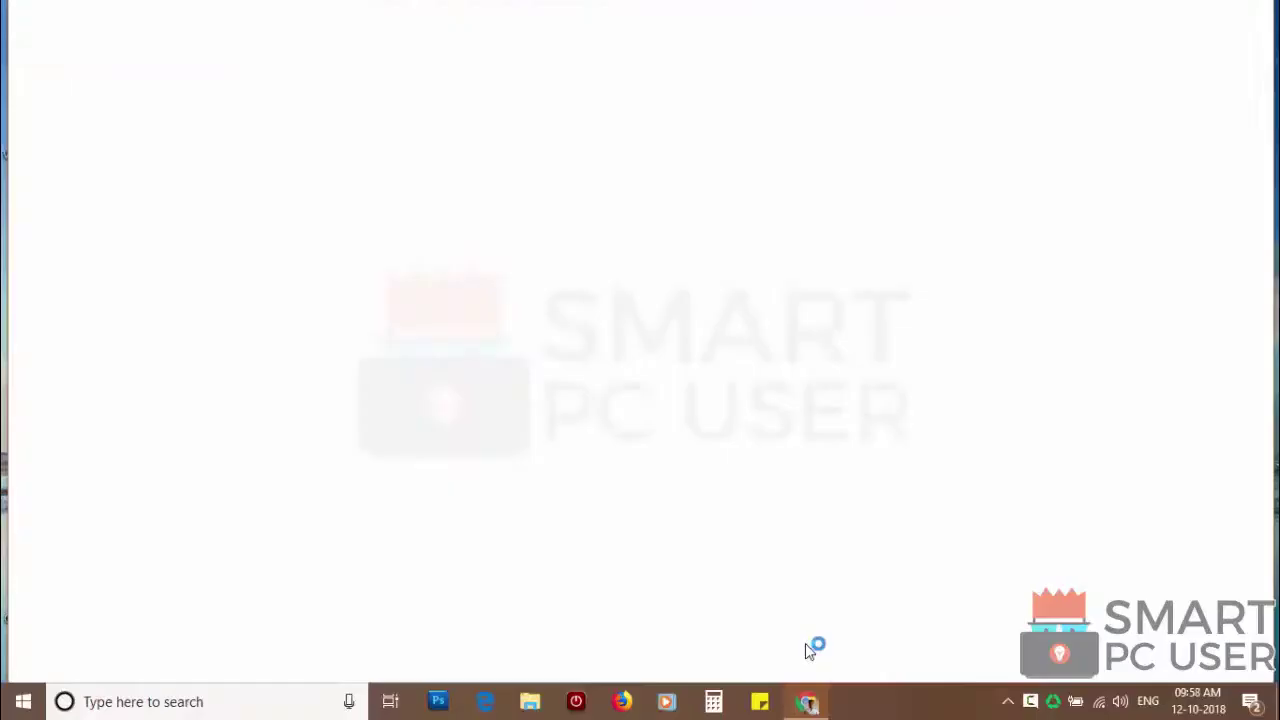
- Go through Chrome Settings > Advanced > Content settings to the Notifications page
left_click(1210, 14)
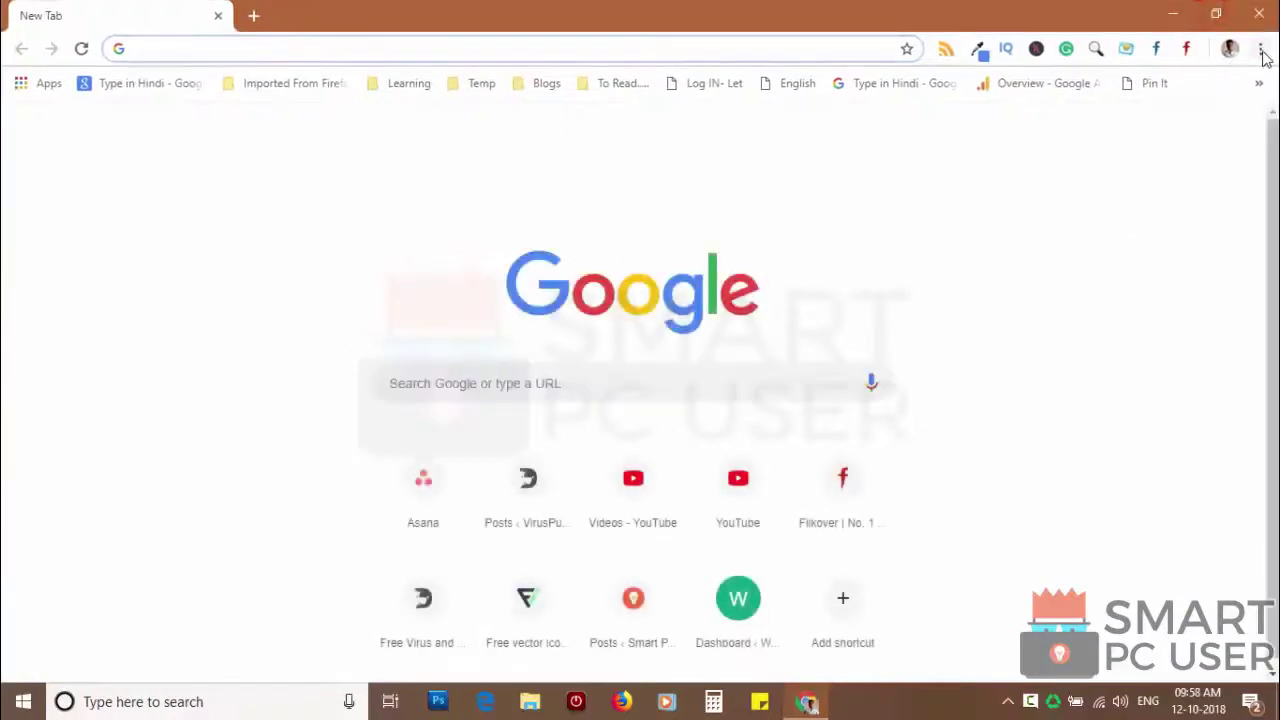
left_click(1260, 48)
left_click(1084, 388)
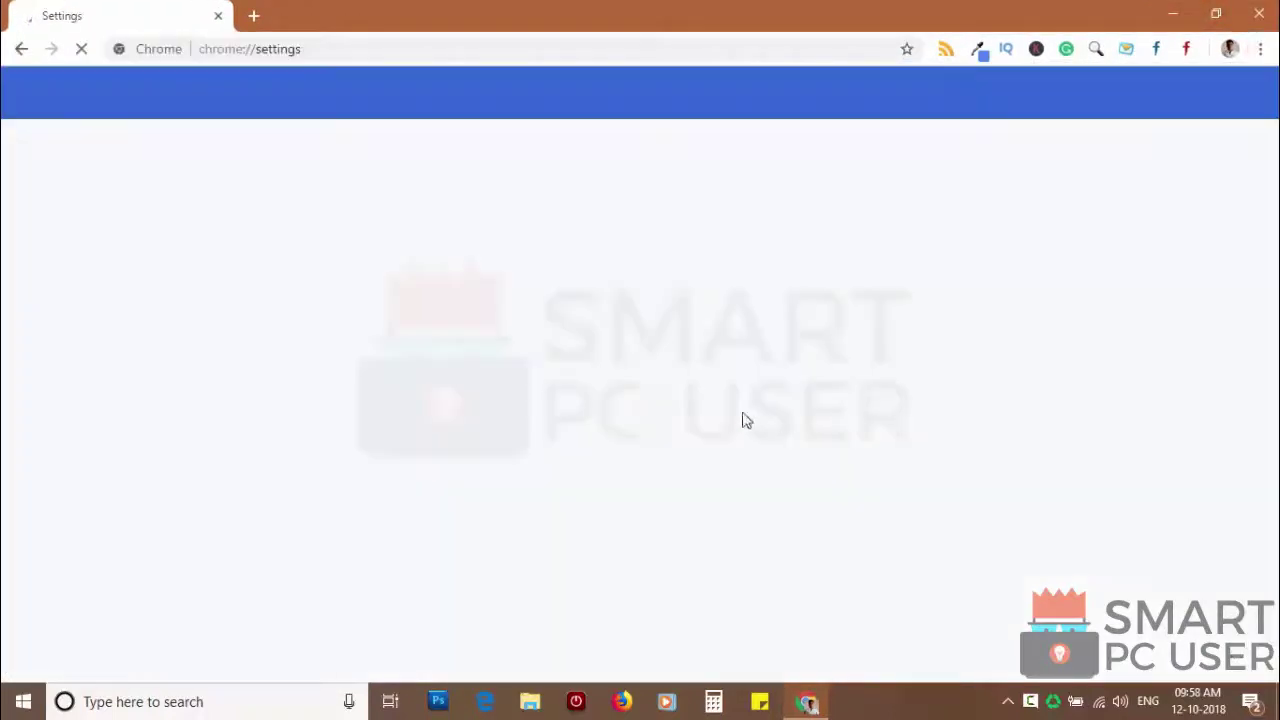
scroll(629, 406, "down", 10)
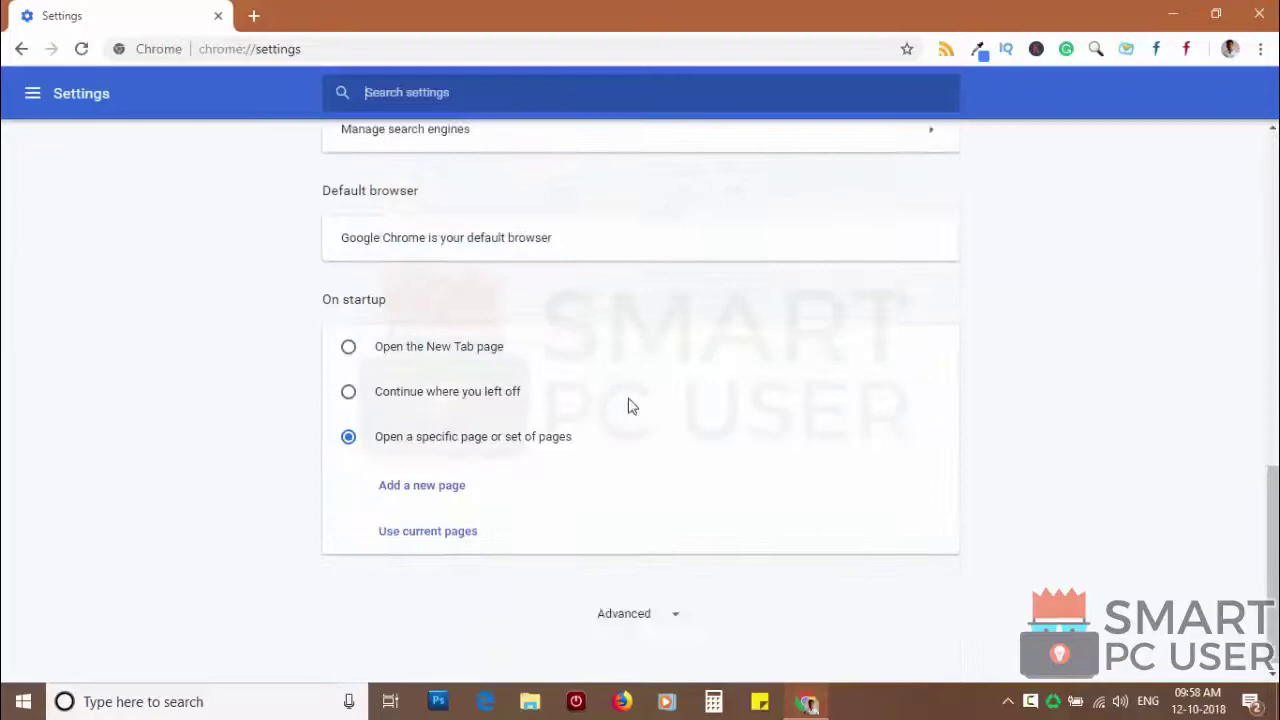
left_click(629, 612)
scroll(640, 585, "down", 3)
scroll(630, 578, "down", 1)
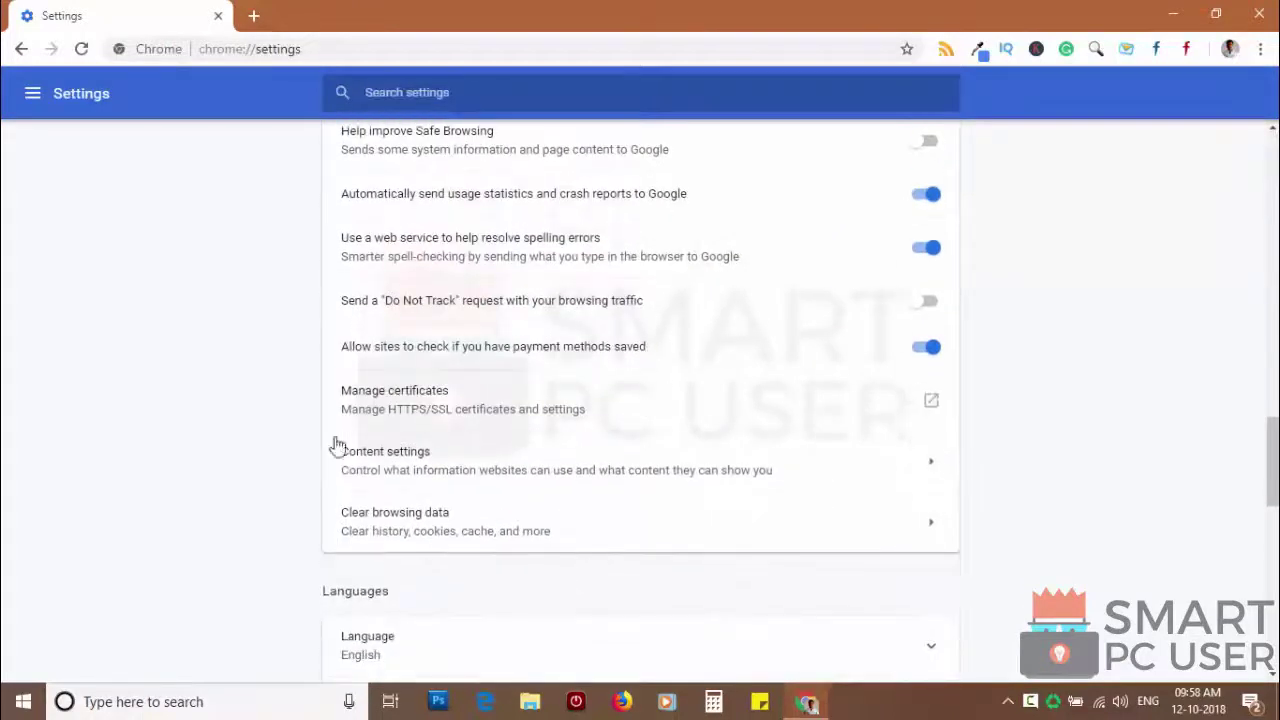
left_click(415, 458)
scroll(400, 420, "down", 1)
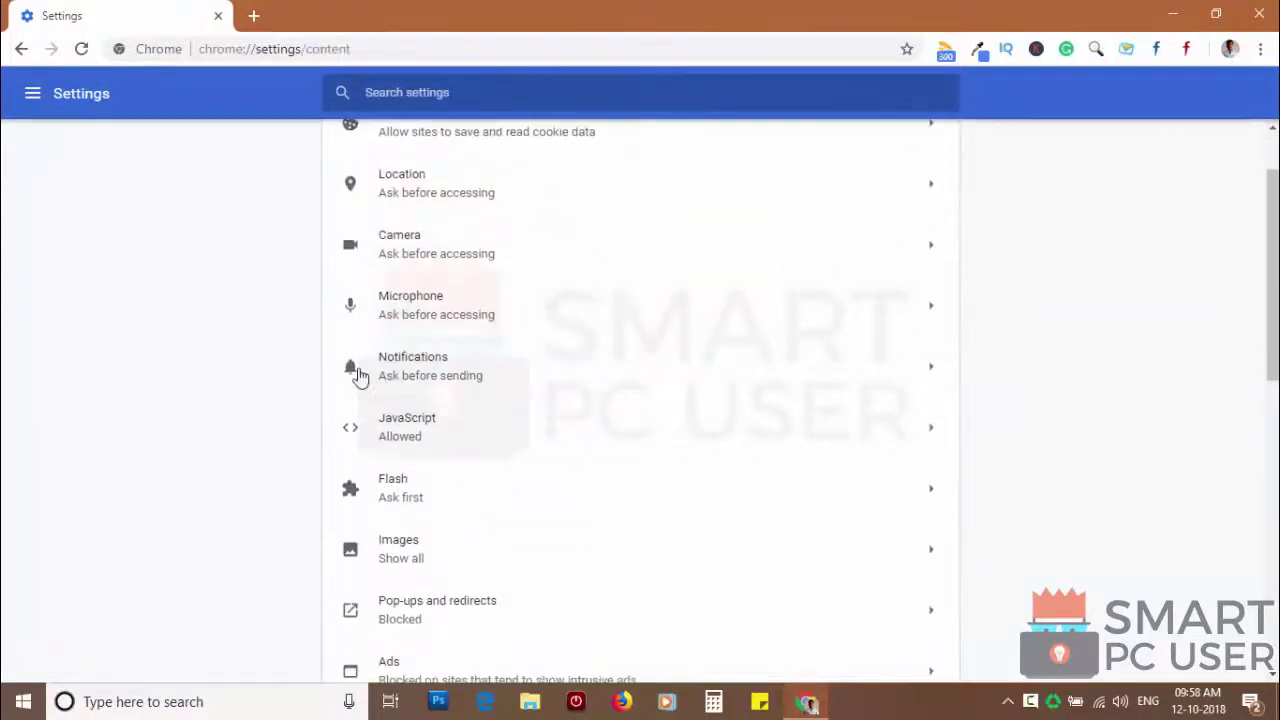
left_click(428, 370)
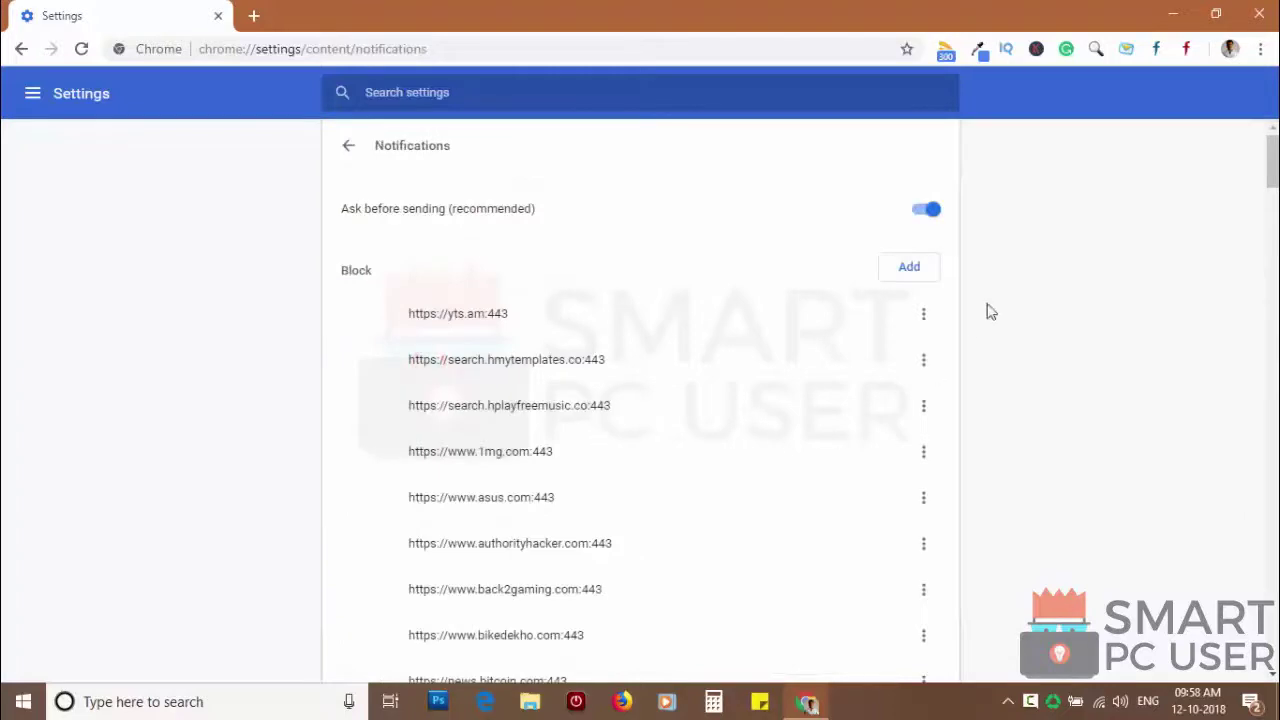
- Remove sinopt1k.com and wea4her.com from Chrome's notification Allow list
left_click_drag(1268, 180, 1262, 652)
scroll(408, 408, "down", 1)
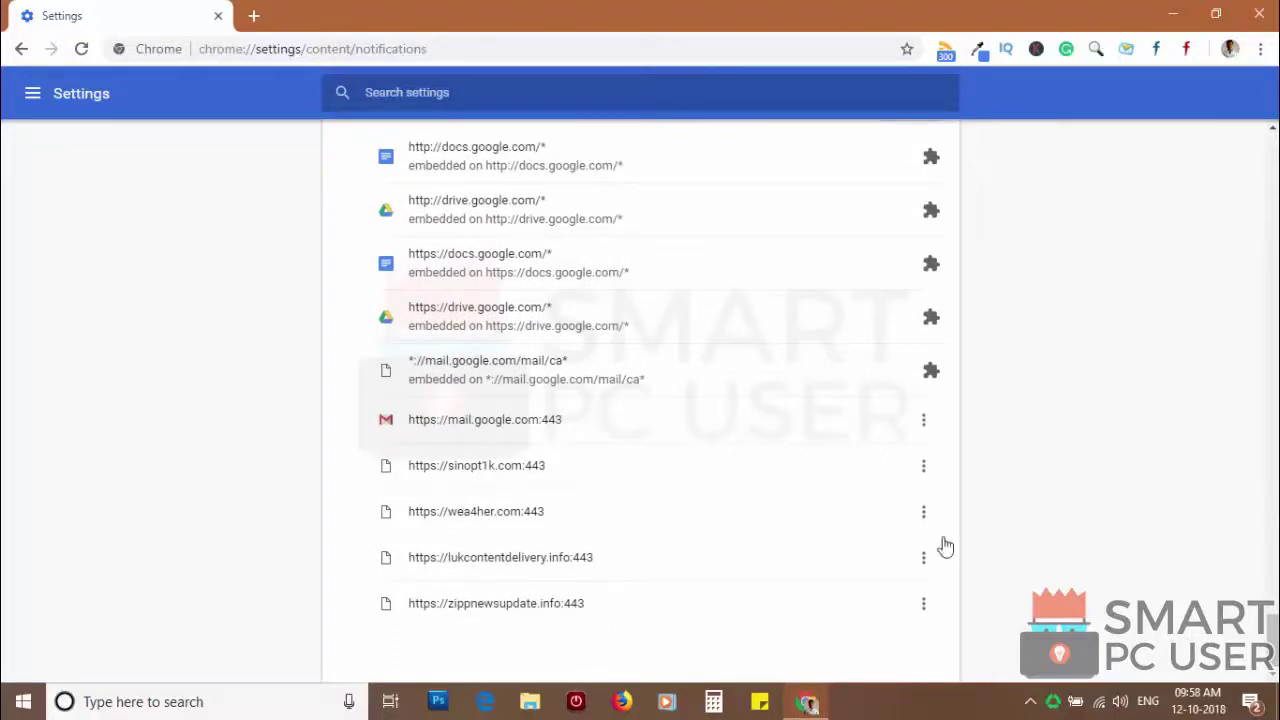
left_click(923, 465)
left_click(917, 533)
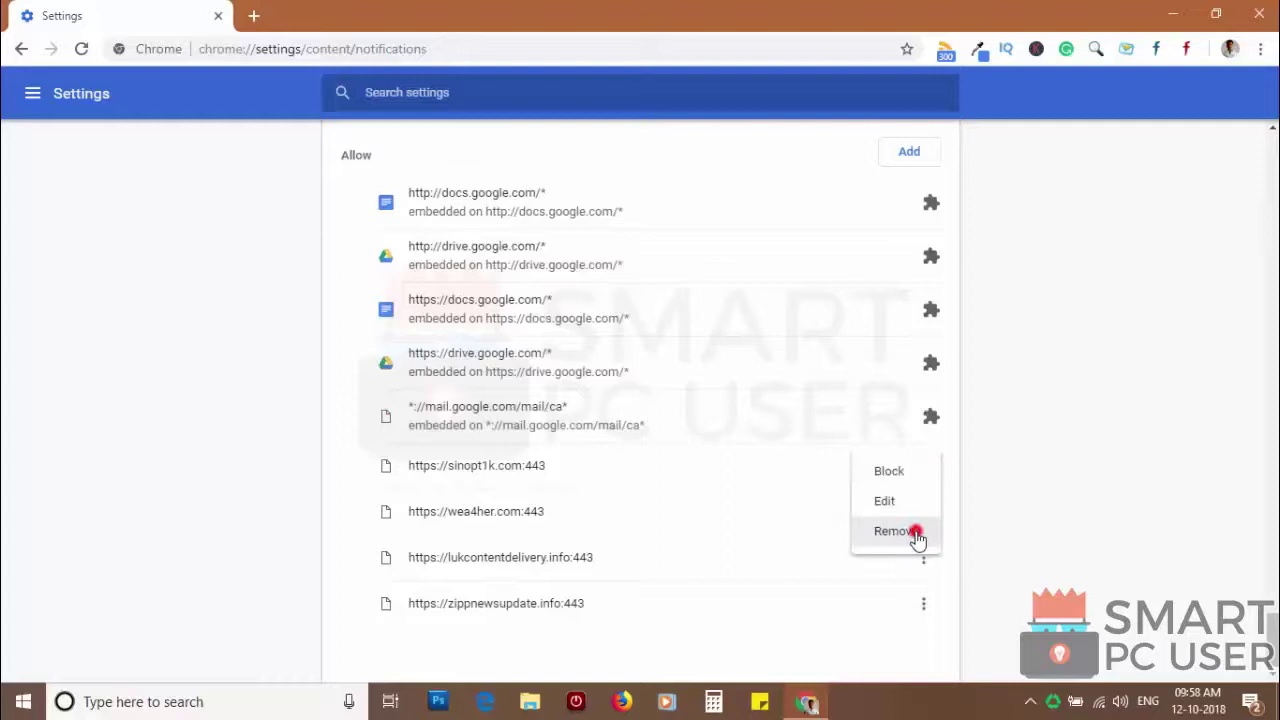
left_click(923, 511)
left_click(904, 588)
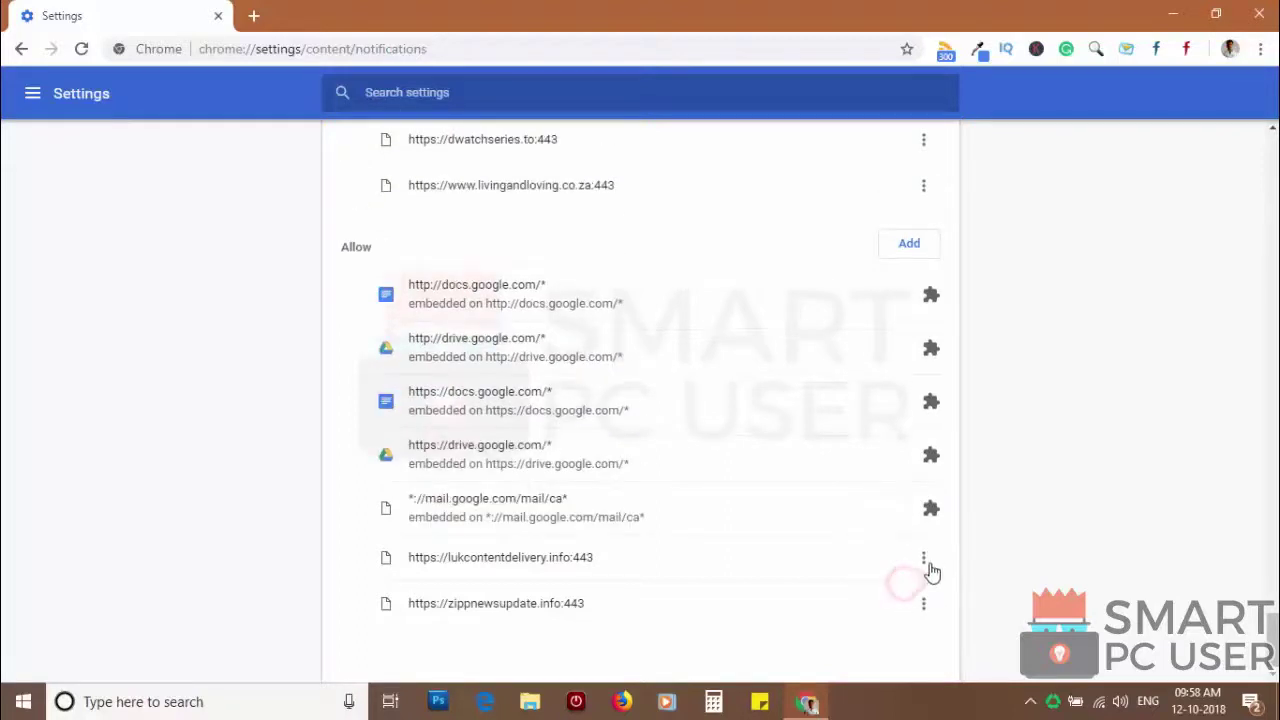
- Remove lukcontentdelivery.info and zippnewsupdate.info from the Allow list, then close Chrome
left_click(923, 557)
left_click(909, 620)
left_click(918, 606)
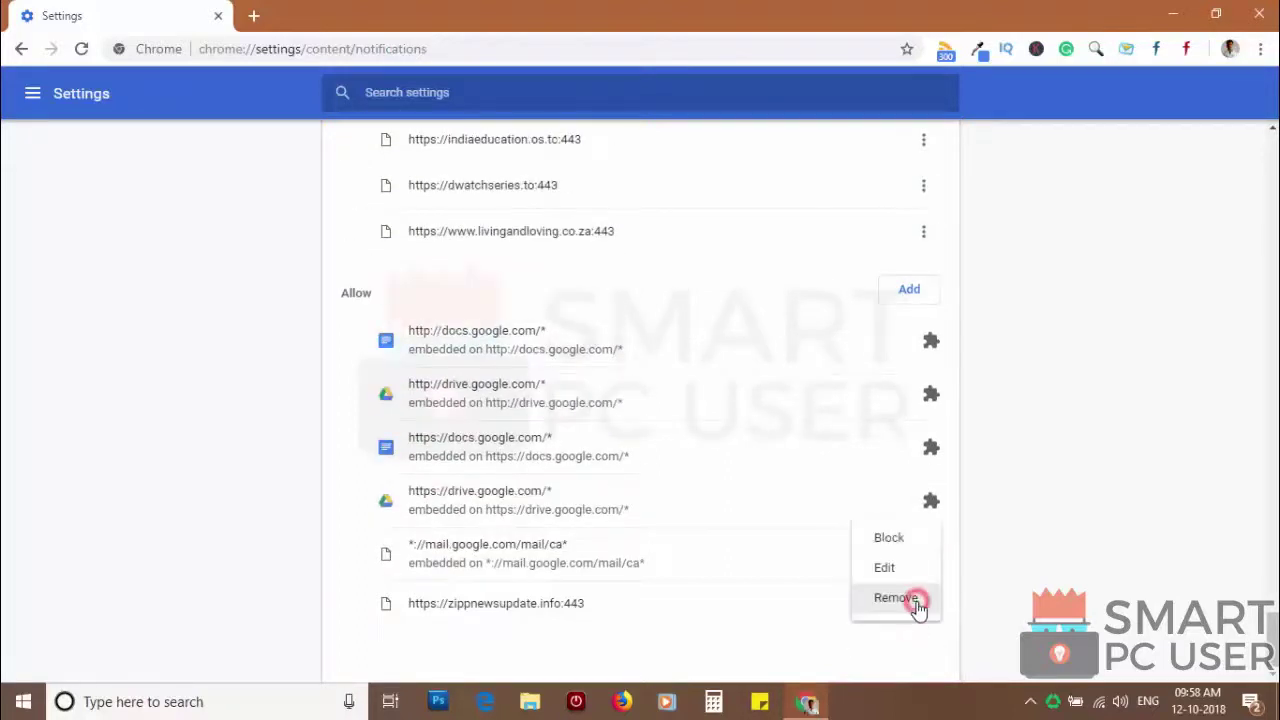
left_click(915, 598)
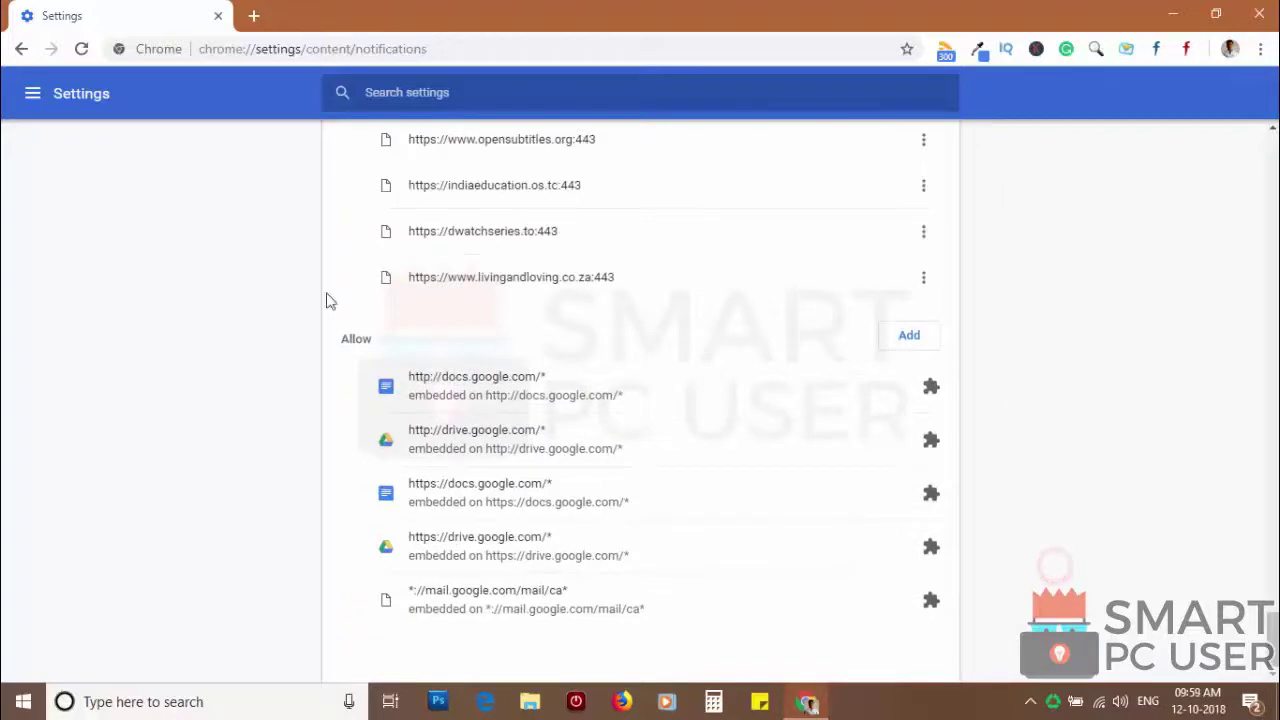
left_click(1259, 14)
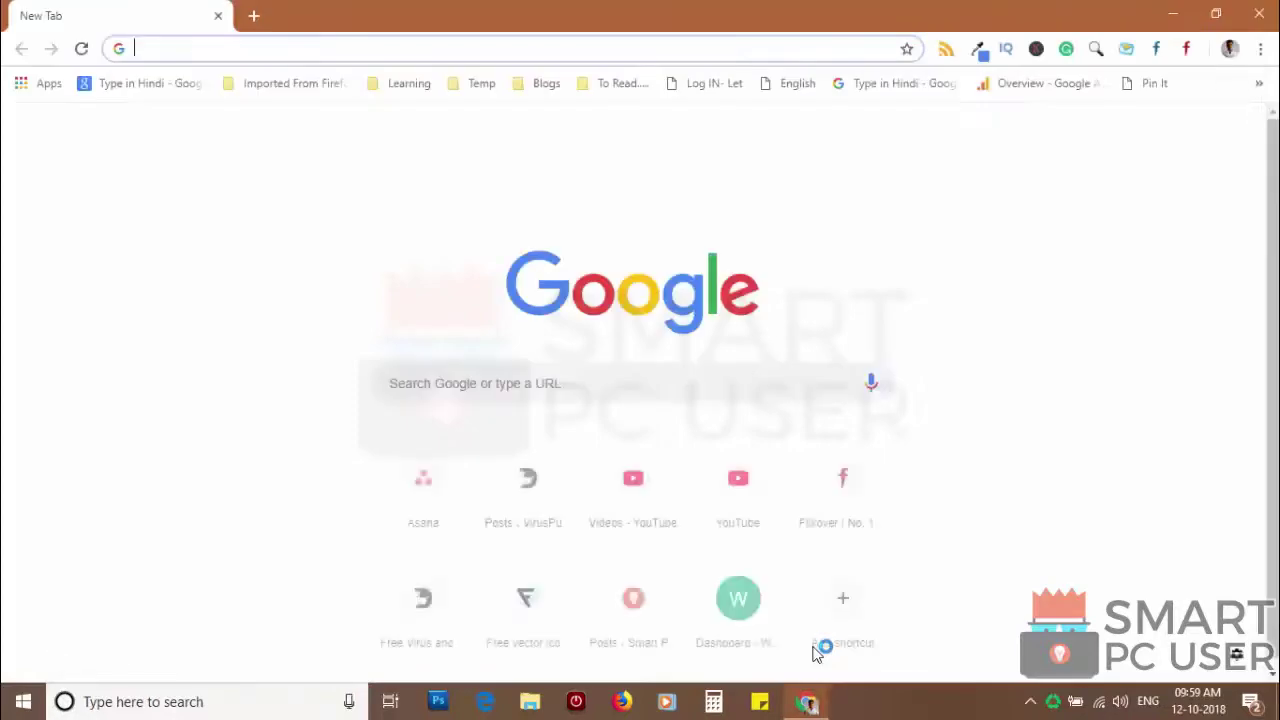
- Reset Chrome via Advanced settings with 'Restore settings to their original defaults'
left_click(1260, 48)
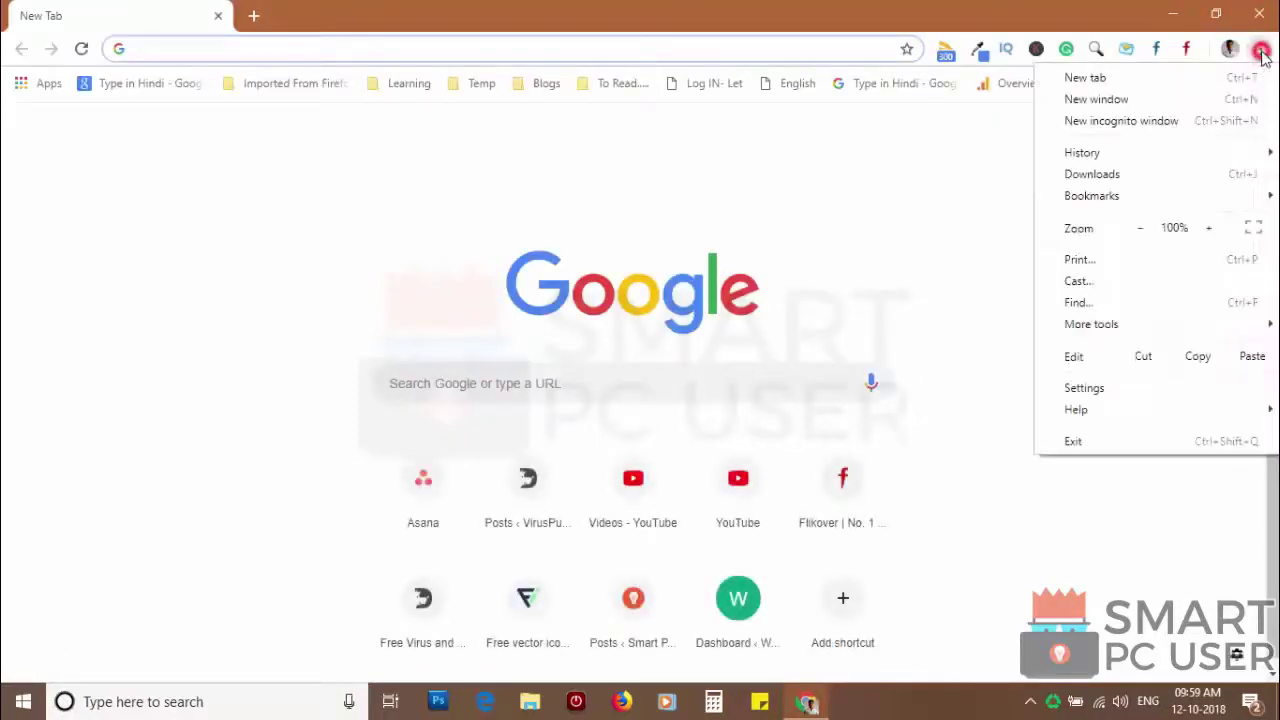
left_click(1101, 393)
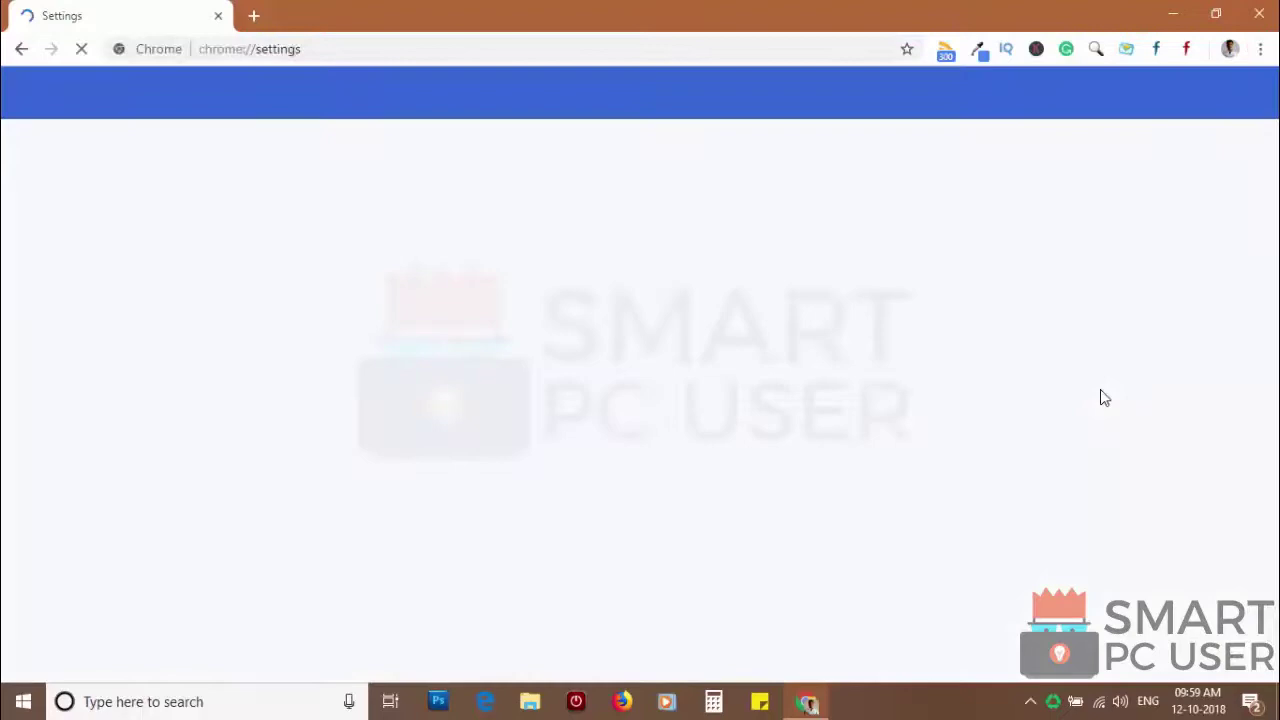
scroll(1100, 397, "down", 15)
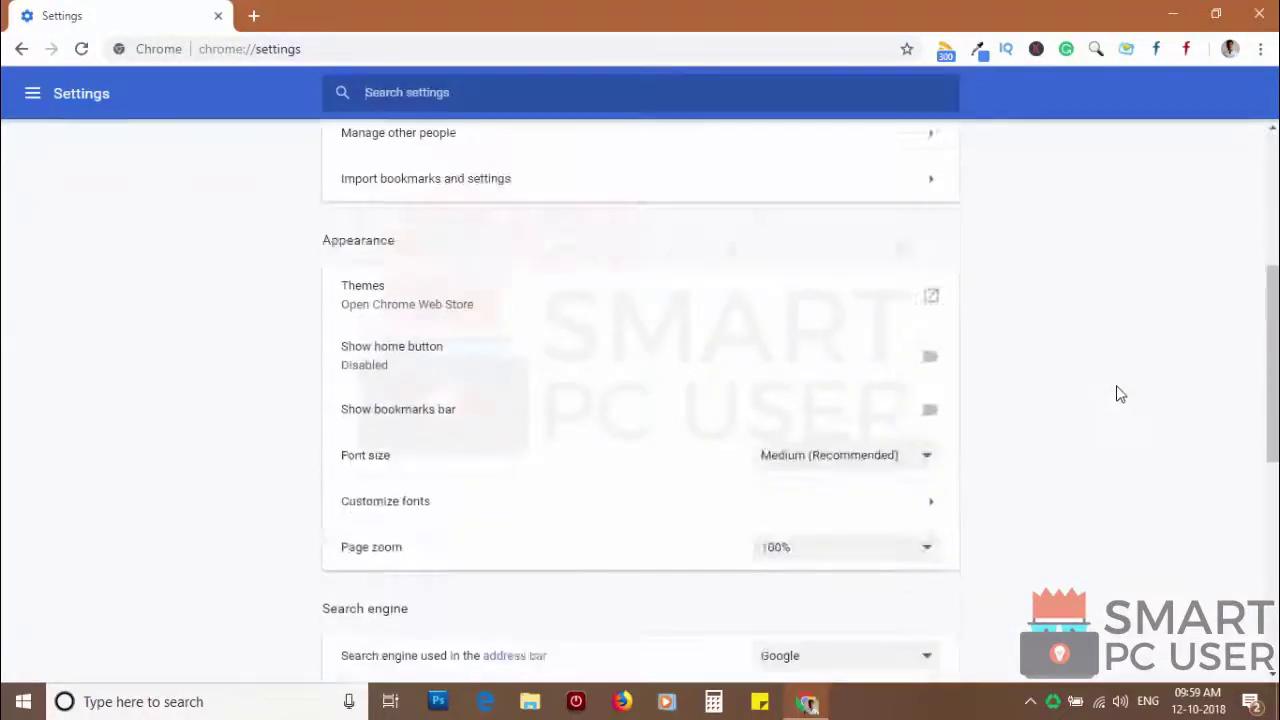
left_click(662, 605)
scroll(789, 591, "down", 7)
scroll(1116, 421, "down", 8)
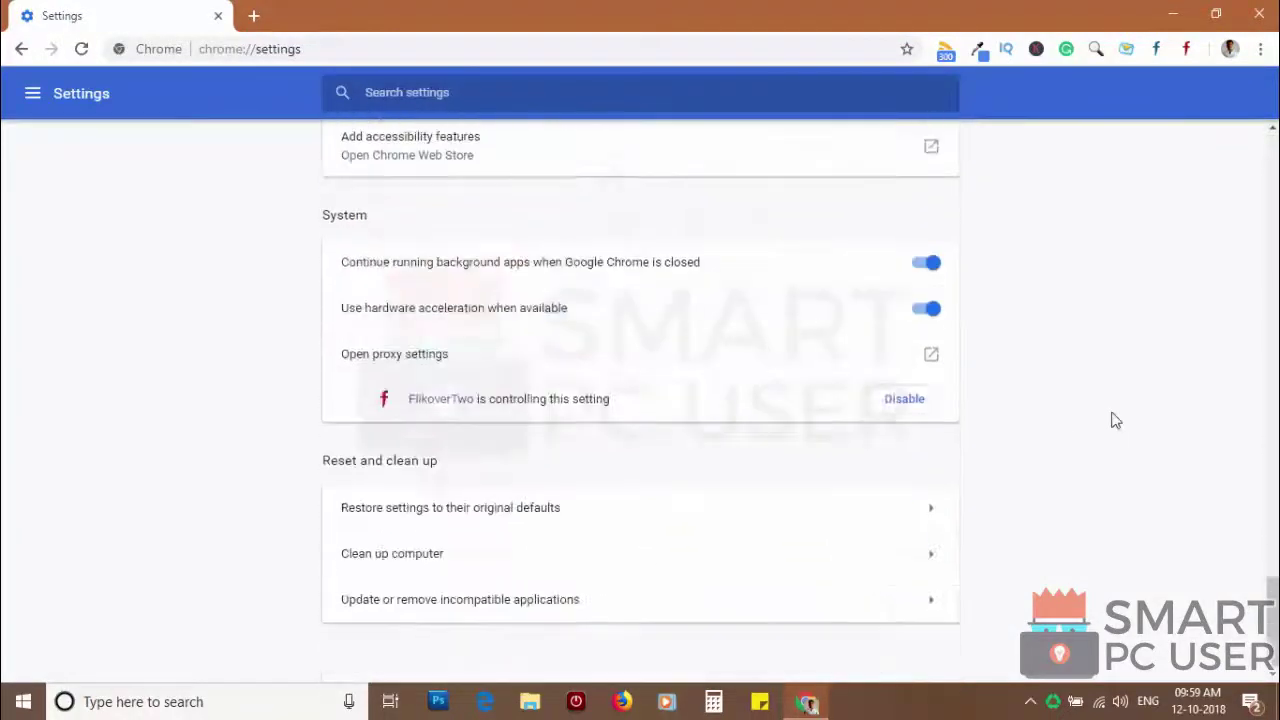
left_click(424, 510)
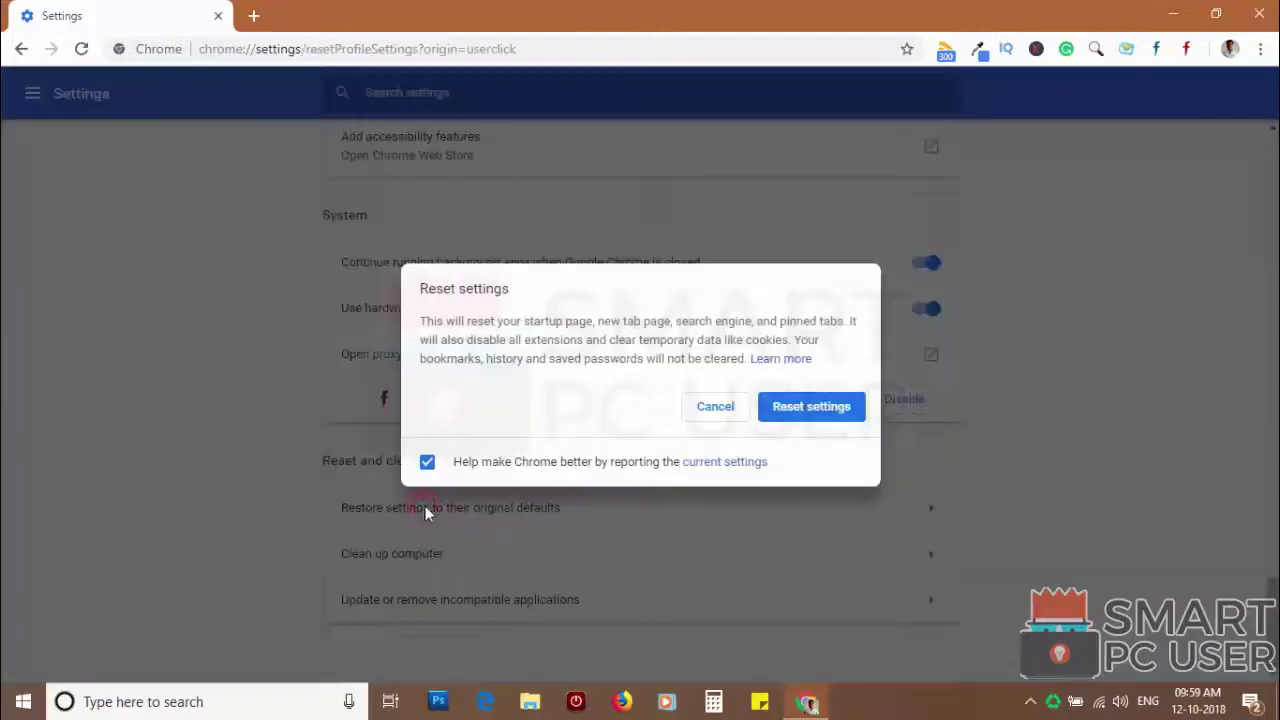
left_click(822, 408)
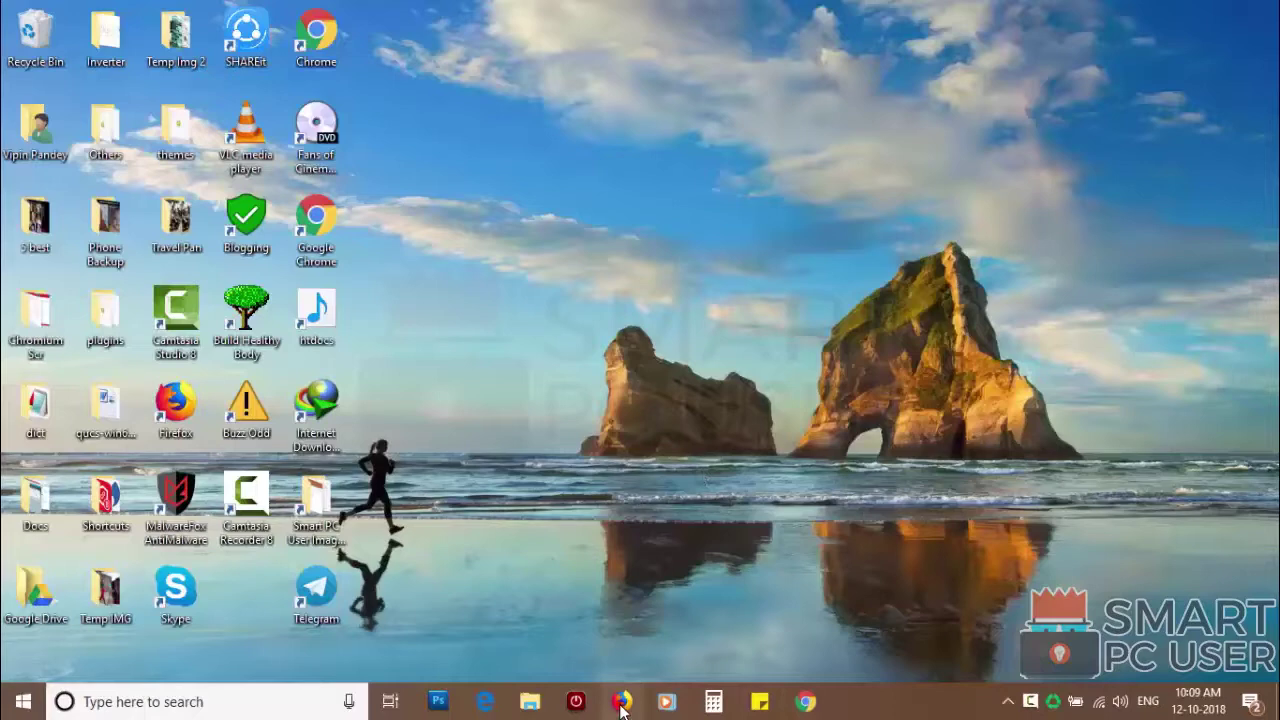
- Launch Firefox and bring up Privacy & Security > Notifications Settings
left_click(622, 701)
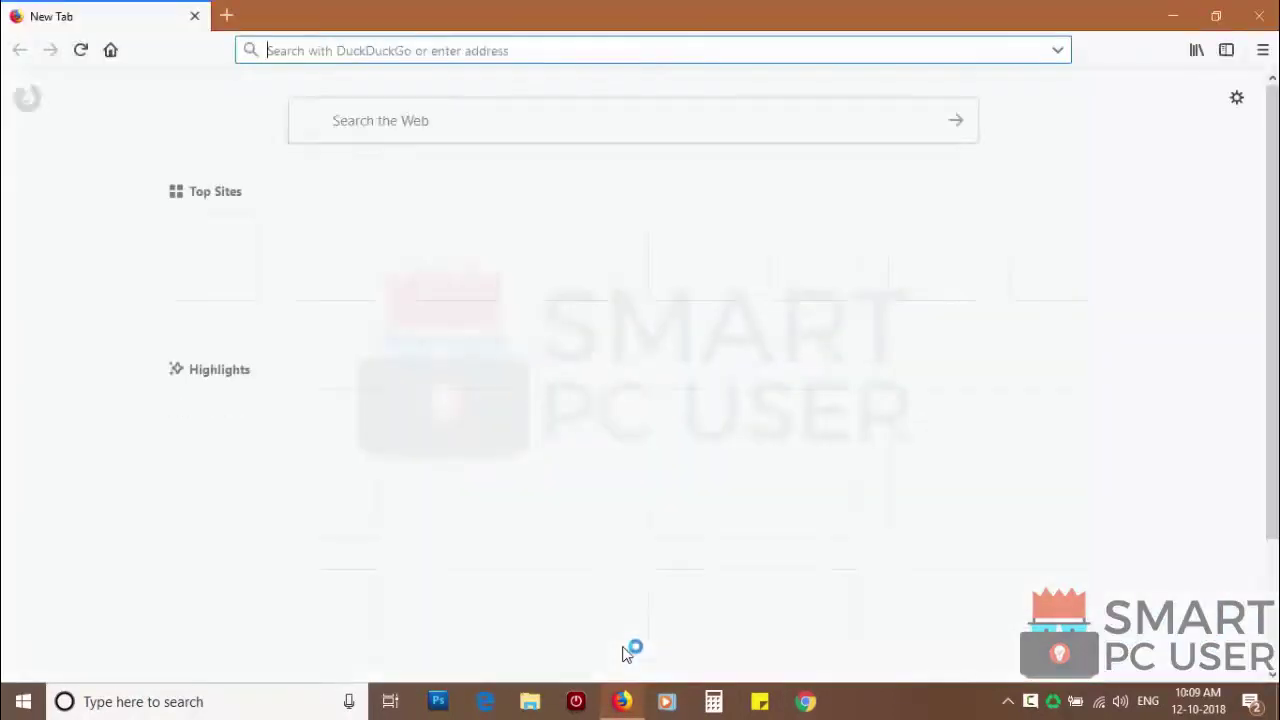
left_click(1262, 49)
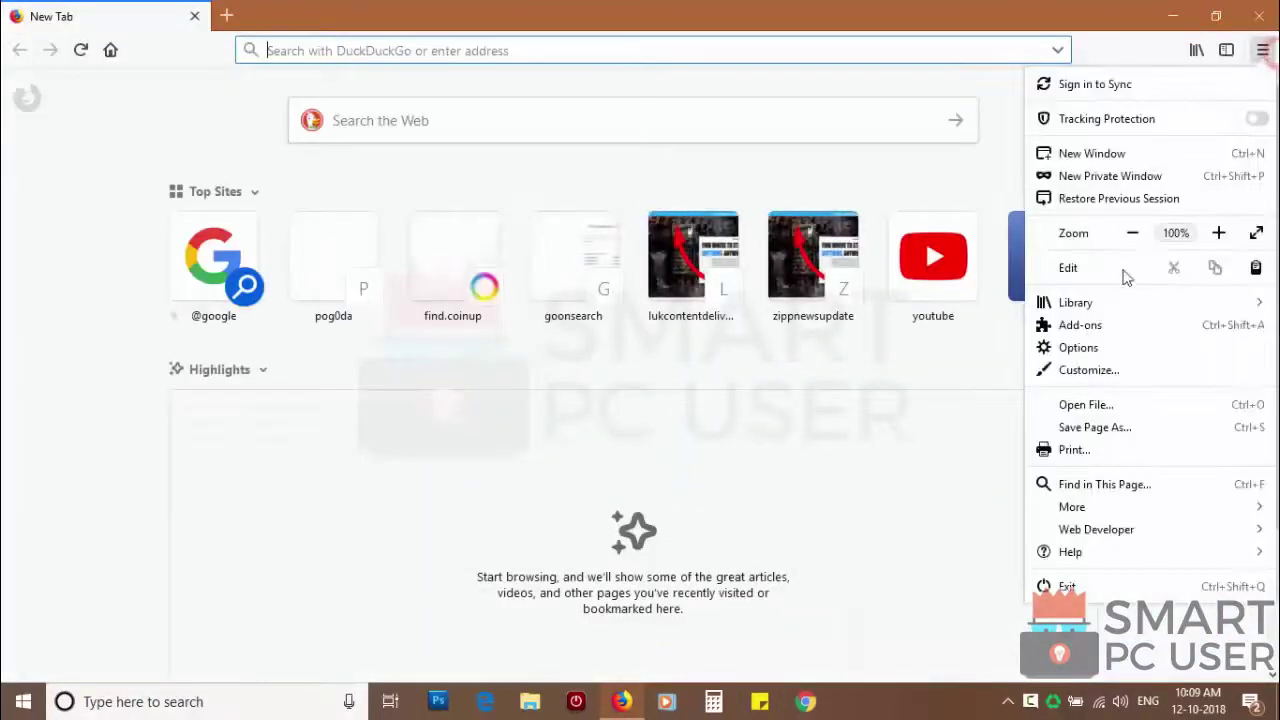
left_click(1077, 350)
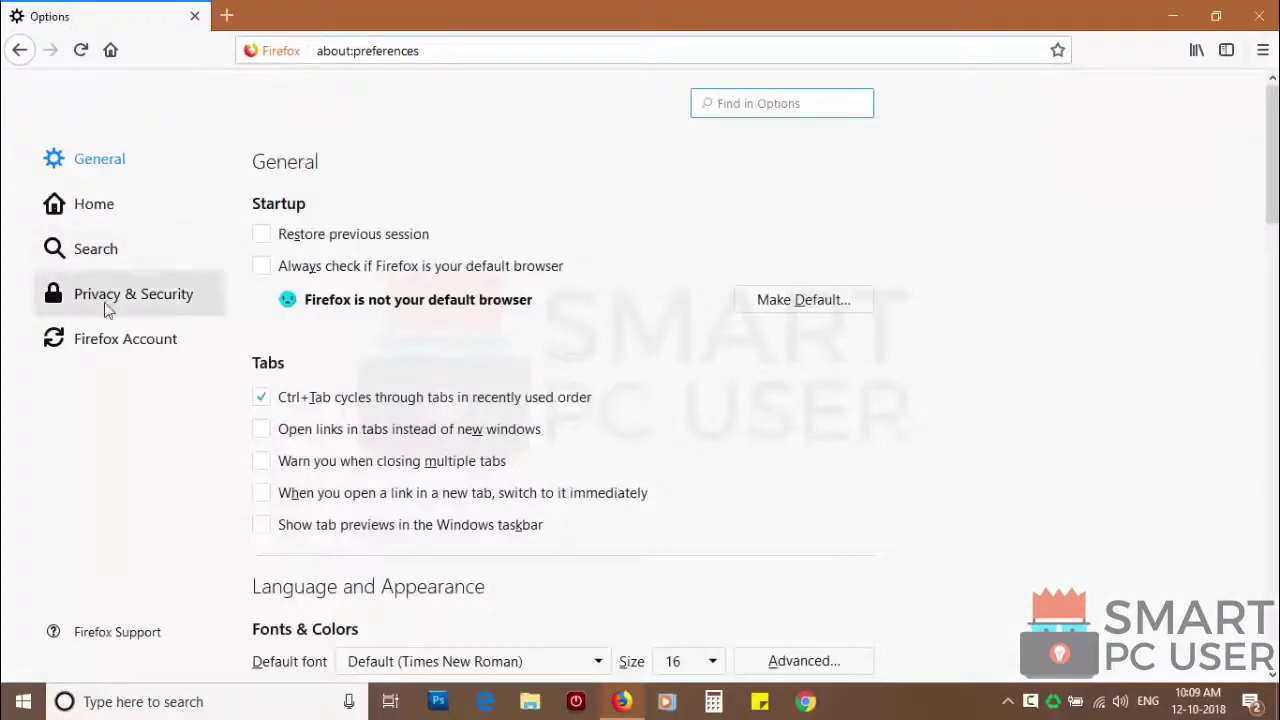
left_click(150, 293)
scroll(572, 382, "down", 15)
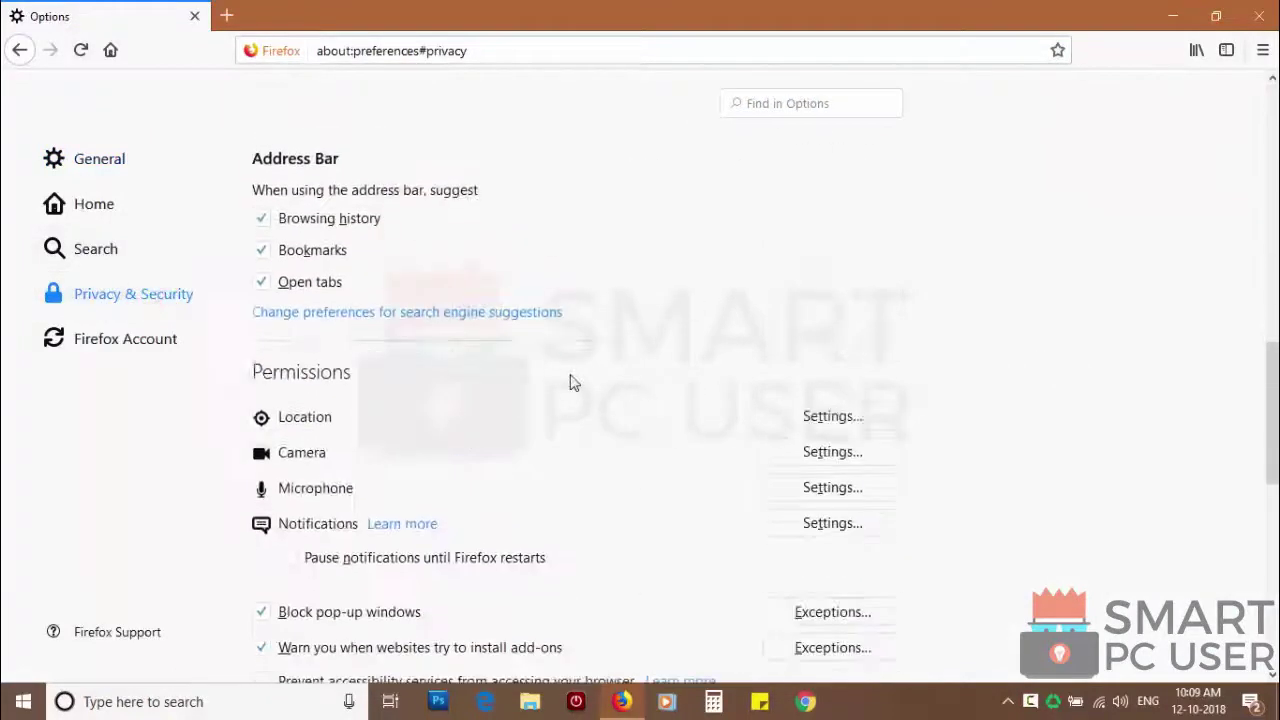
scroll(572, 382, "up", 3)
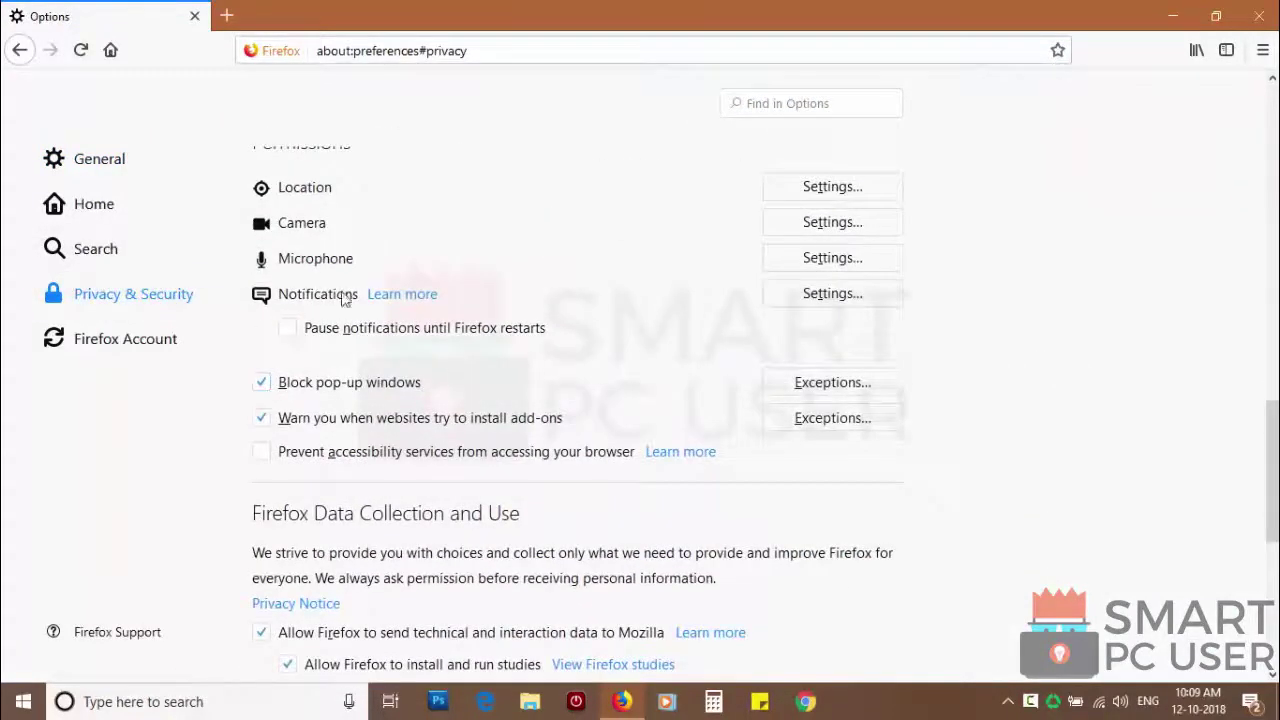
left_click(836, 296)
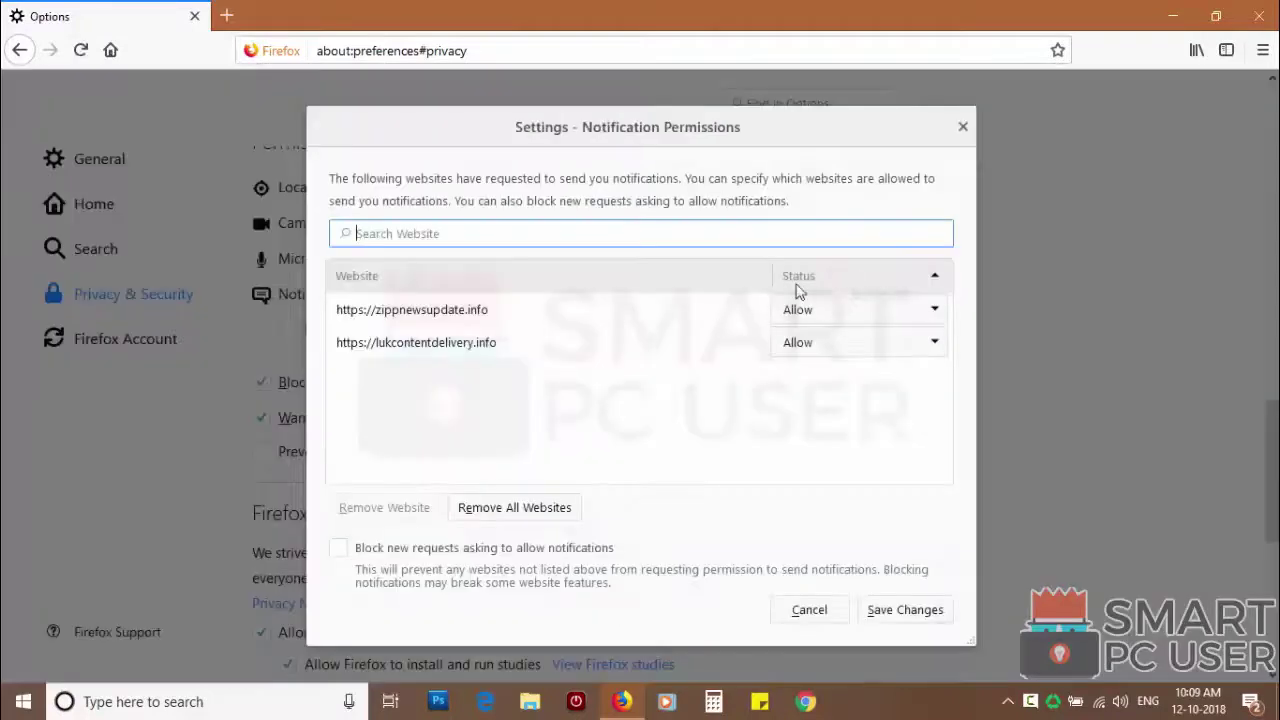
- Block zippnewsupdate.info and lukcontentdelivery.info, remove all websites, and save changes
left_click(846, 317)
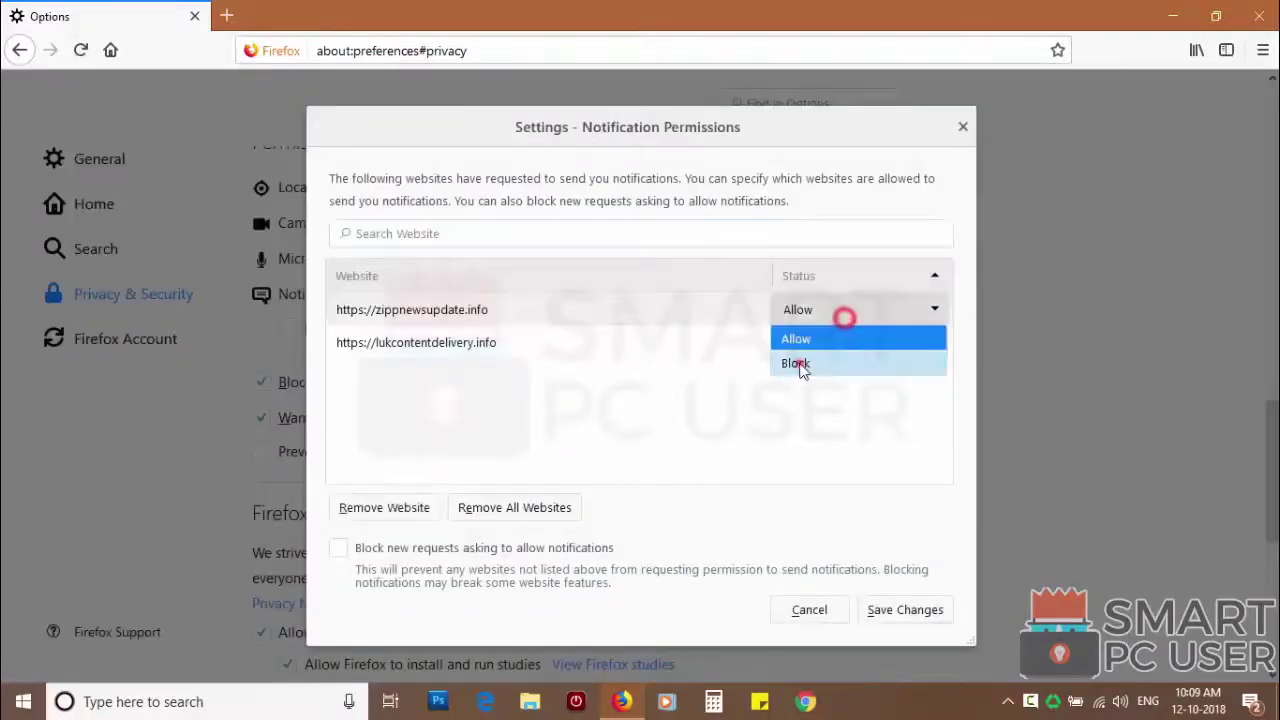
left_click(800, 363)
left_click(817, 343)
left_click(808, 393)
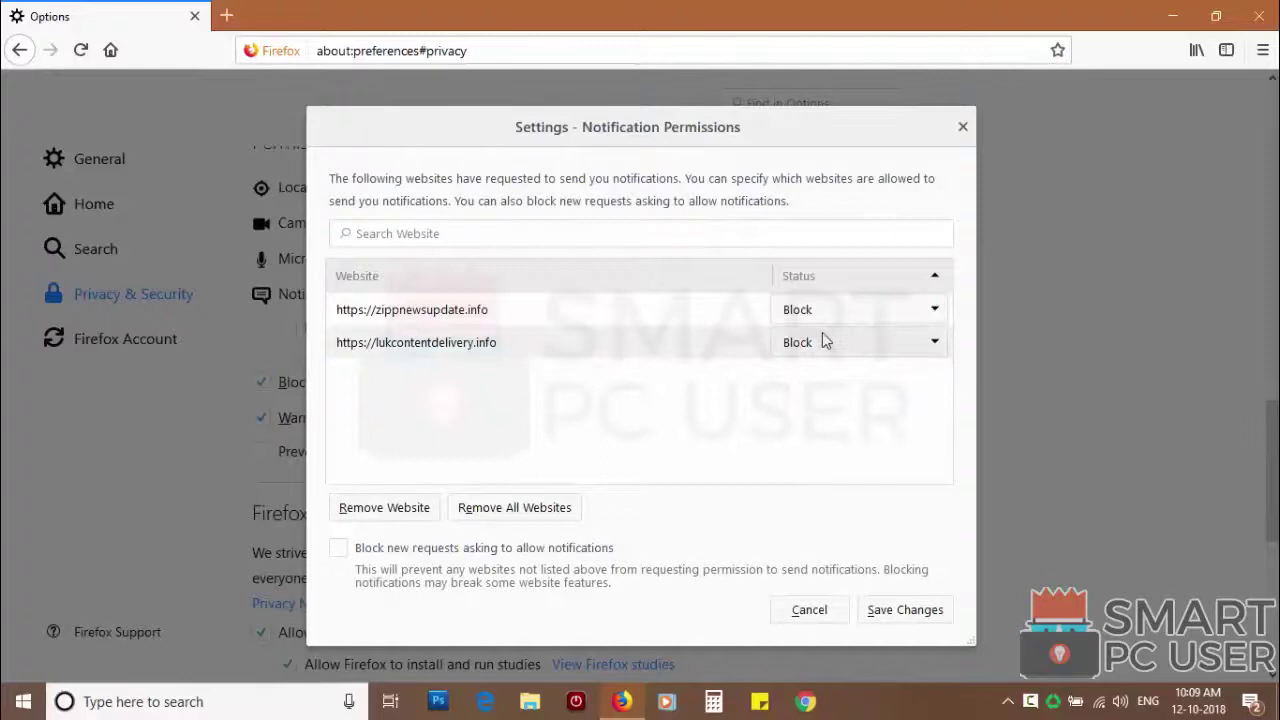
left_click(512, 508)
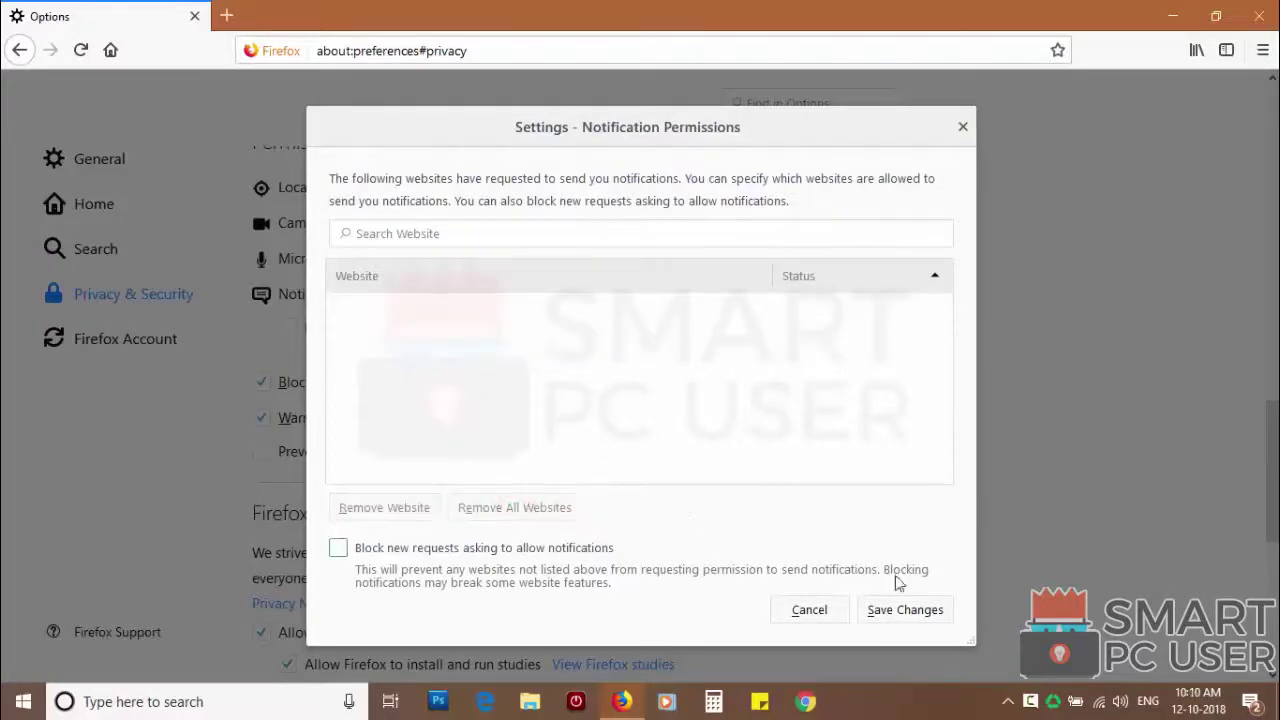
left_click(903, 609)
- Restart Firefox and go to Help > Troubleshooting Information
left_click(1258, 16)
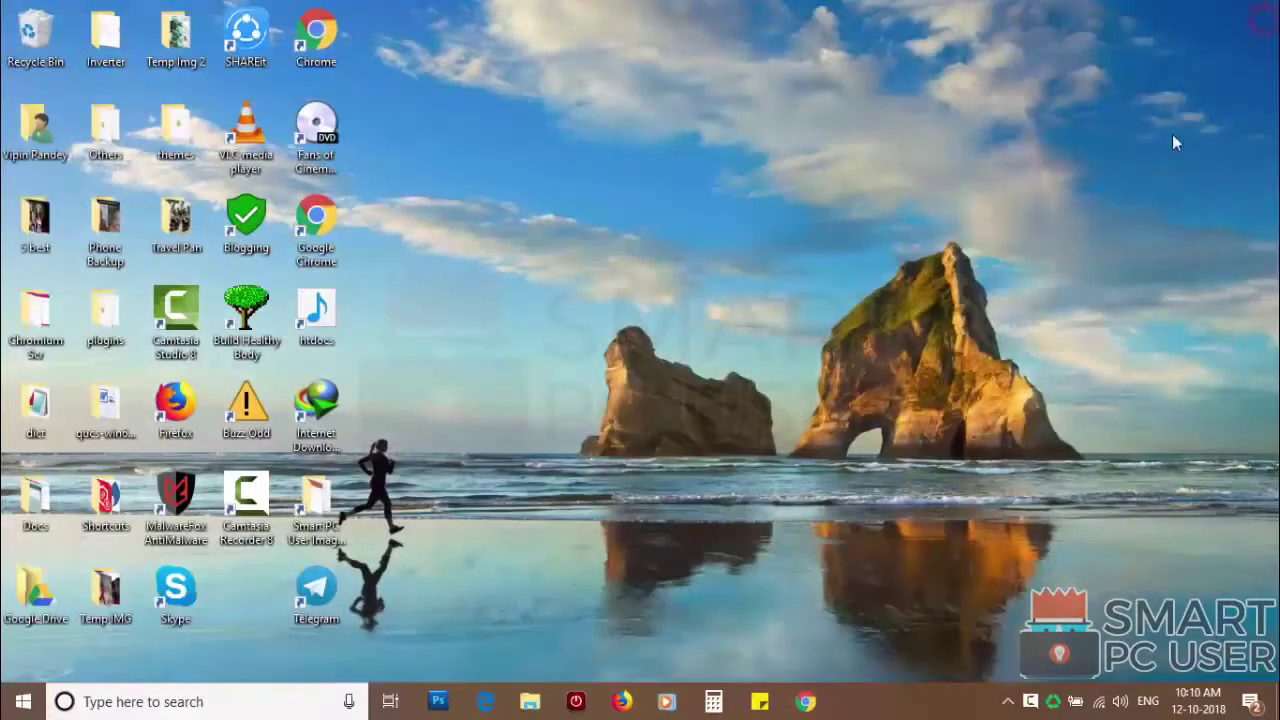
left_click(622, 701)
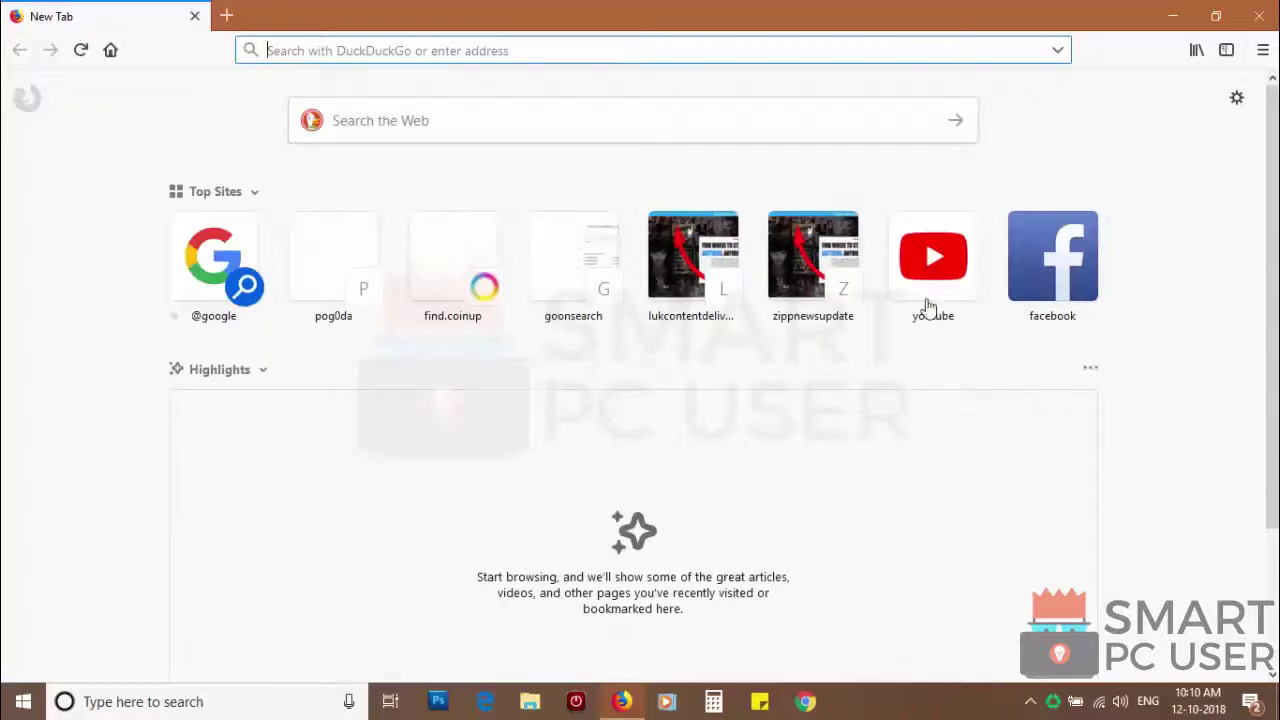
left_click(1262, 52)
left_click(1103, 550)
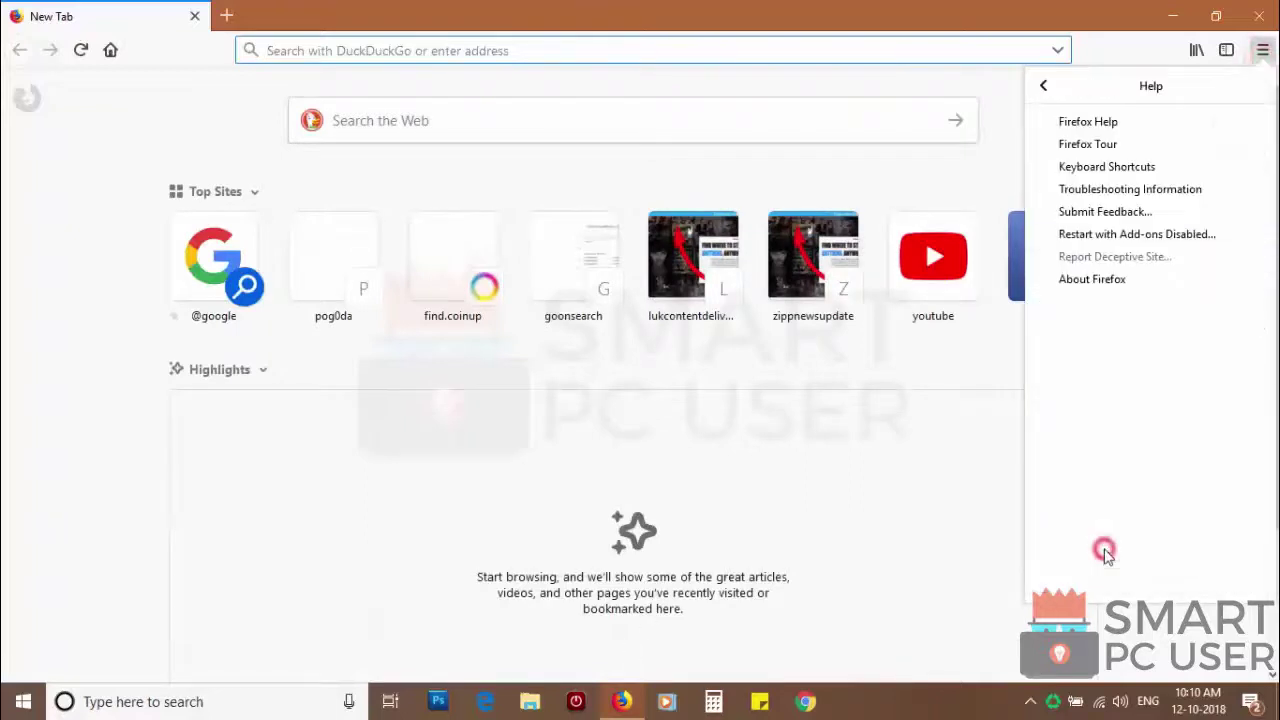
left_click(1105, 190)
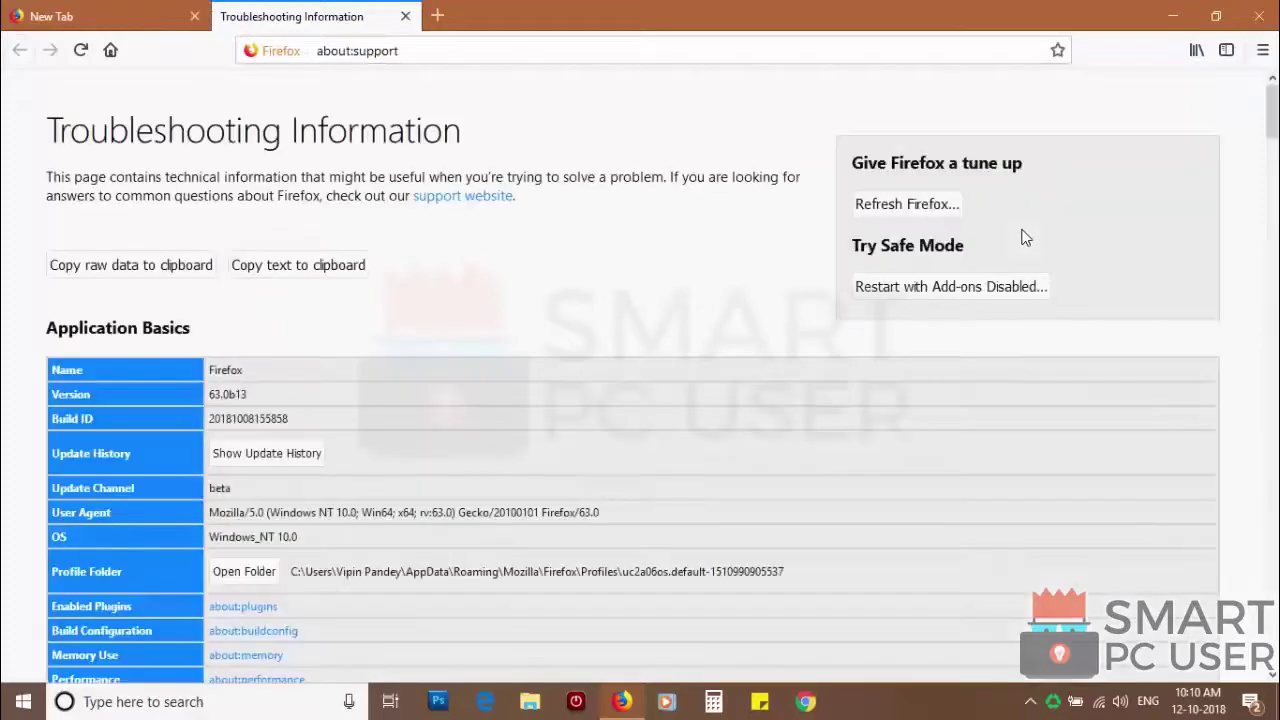
- Refresh Firefox, confirm the refresh, and finish the Import Wizard
left_click(910, 205)
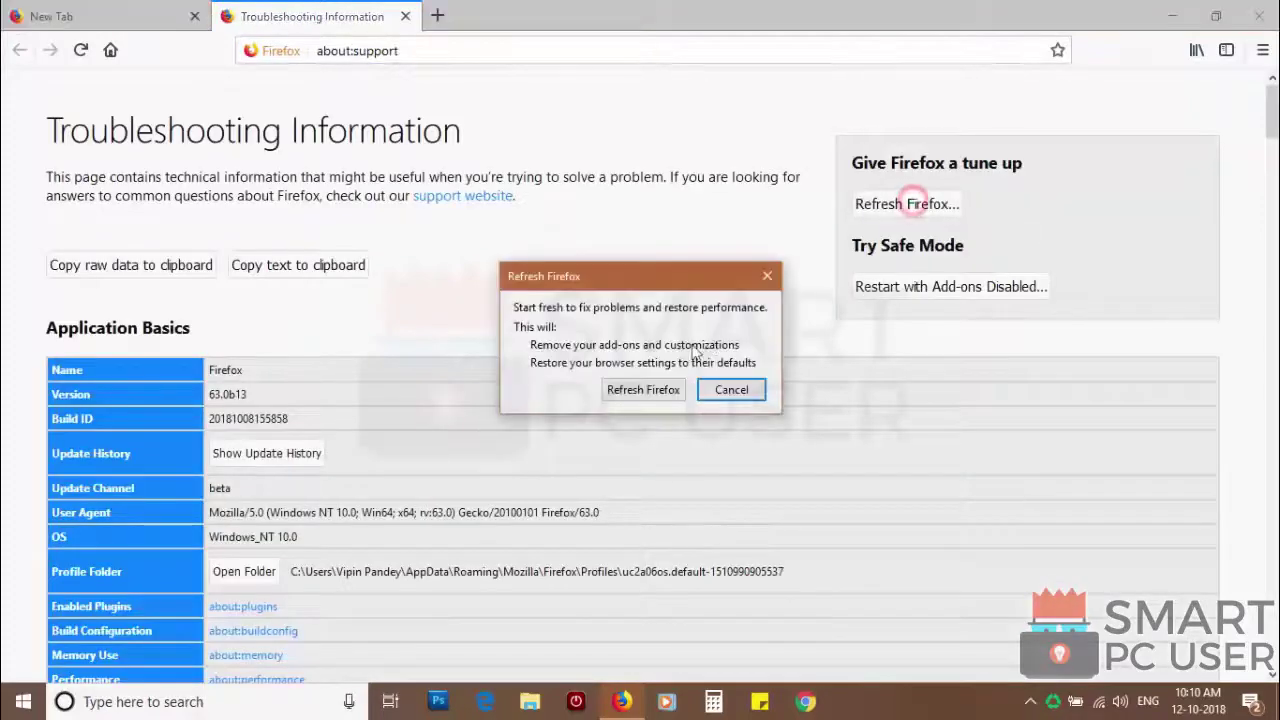
left_click(636, 390)
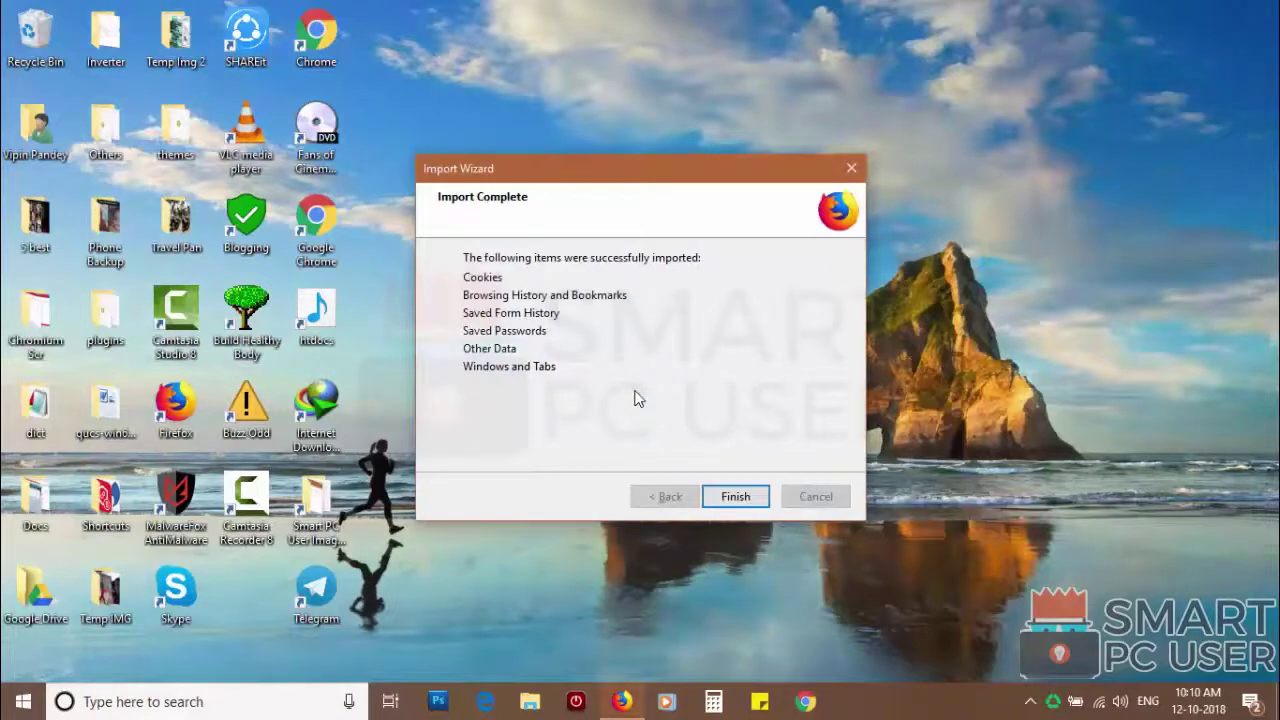
left_click(727, 494)
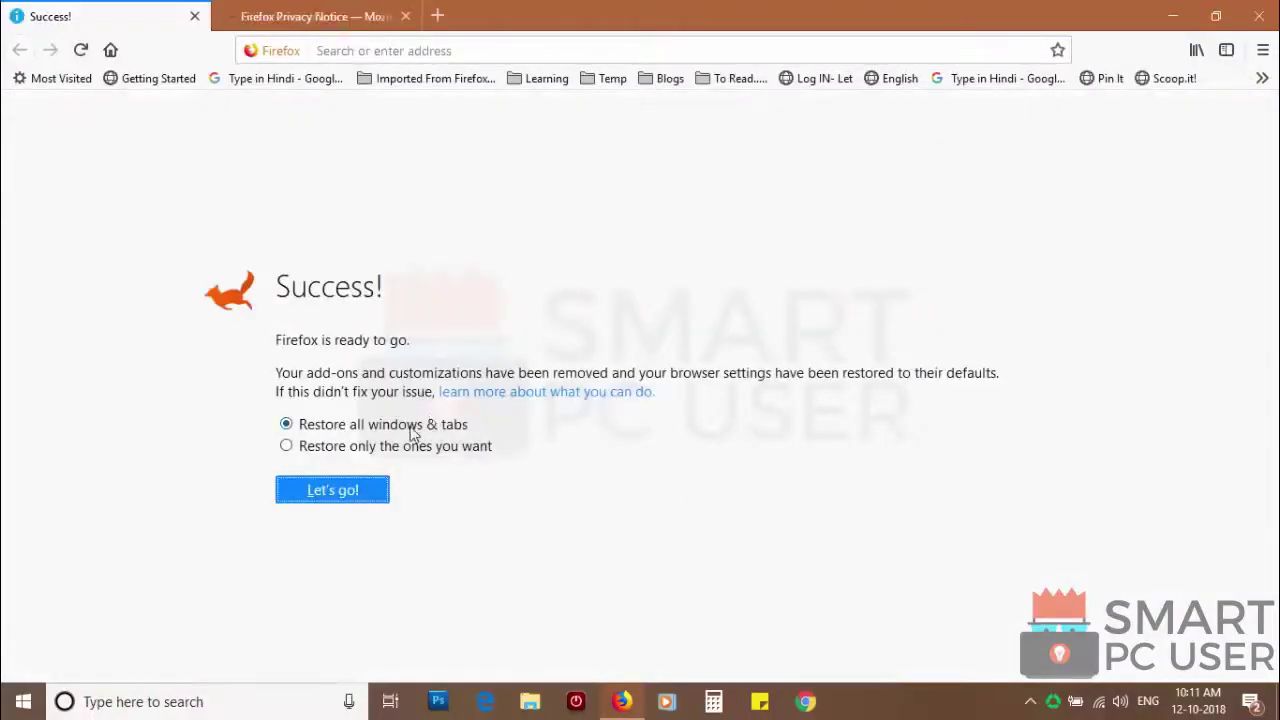
- Pick 'Restore only the ones you want' on the Success page and choose Let's go!
left_click(350, 447)
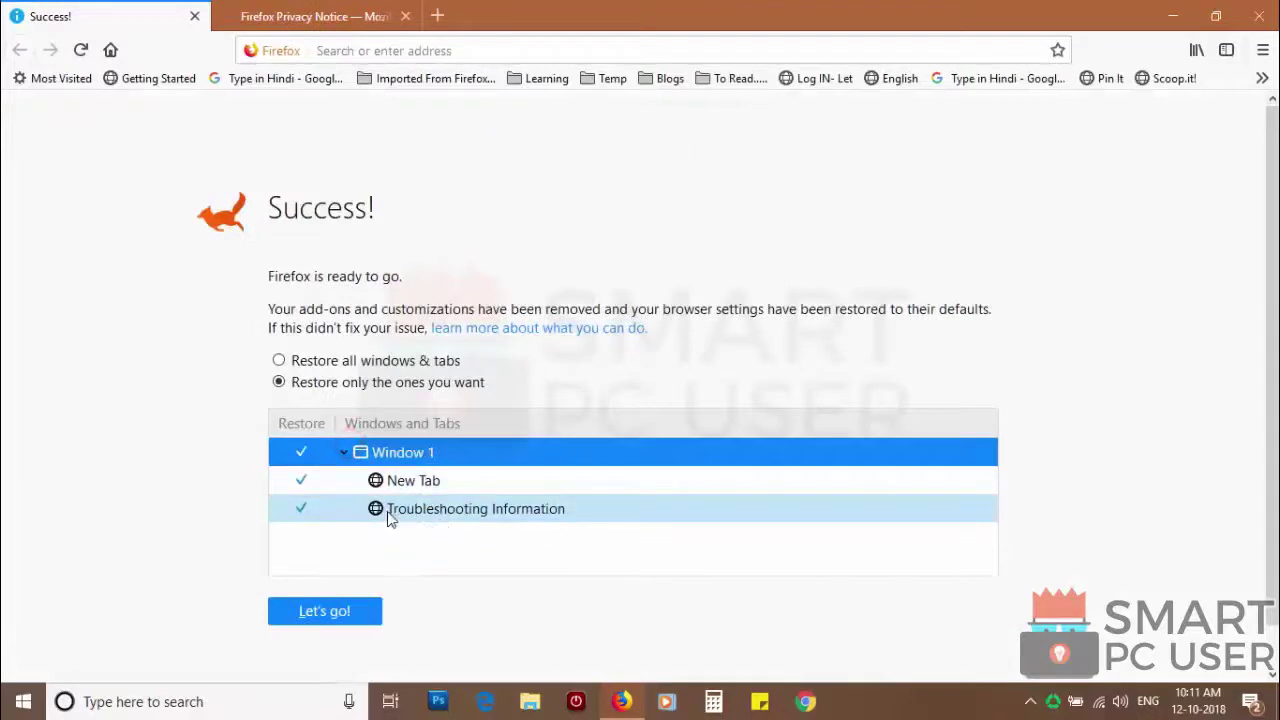
left_click(326, 609)
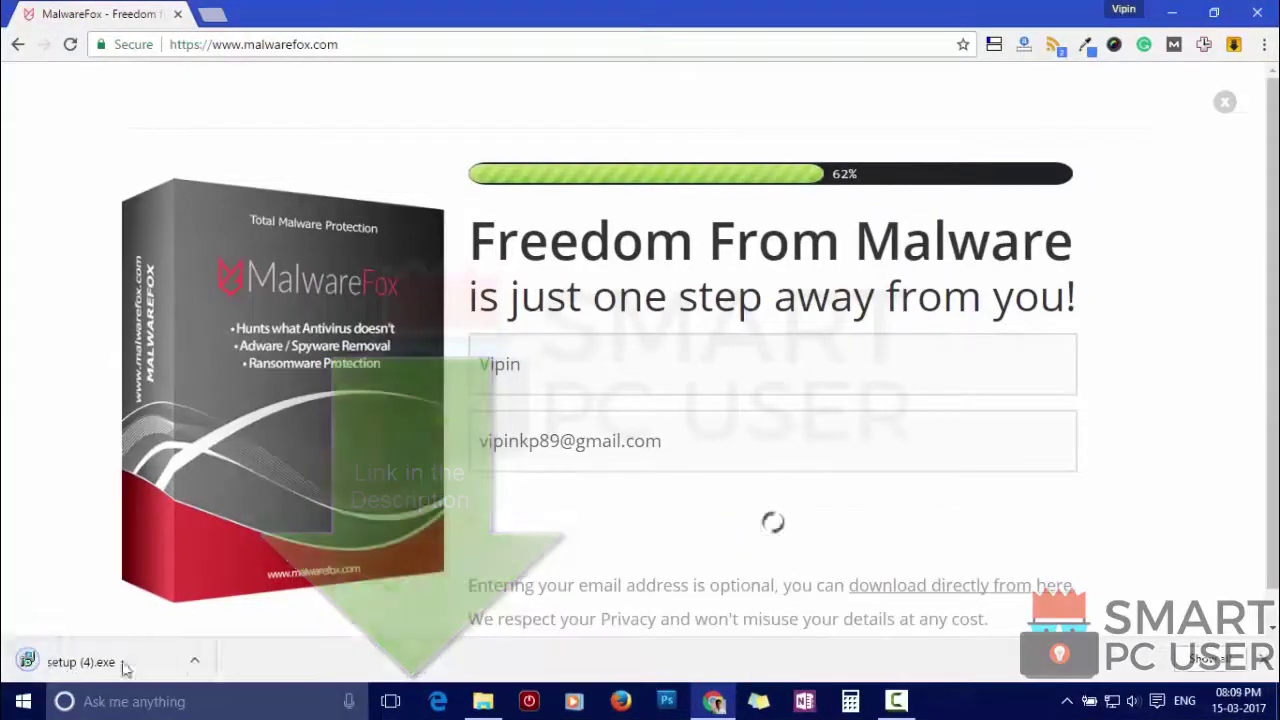
- Install MalwareFox from setup (4).exe with default folder, desktop icon and real-time protection
left_click(112, 662)
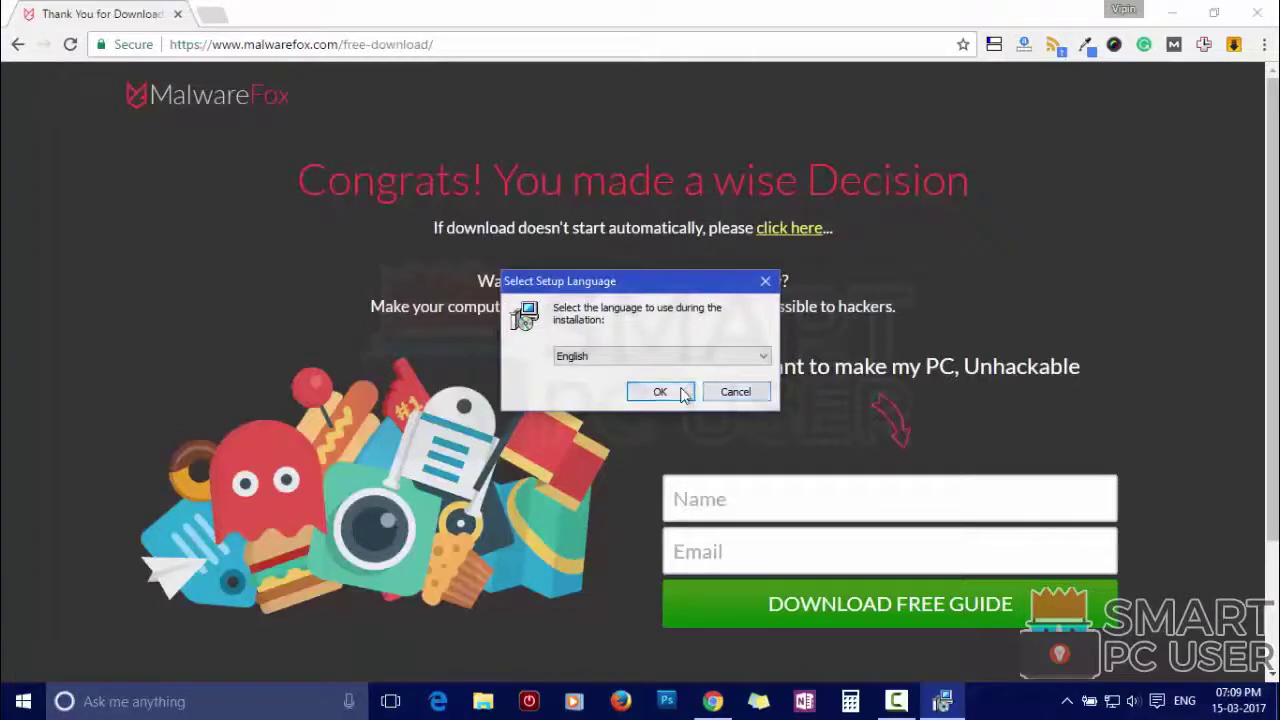
left_click(680, 393)
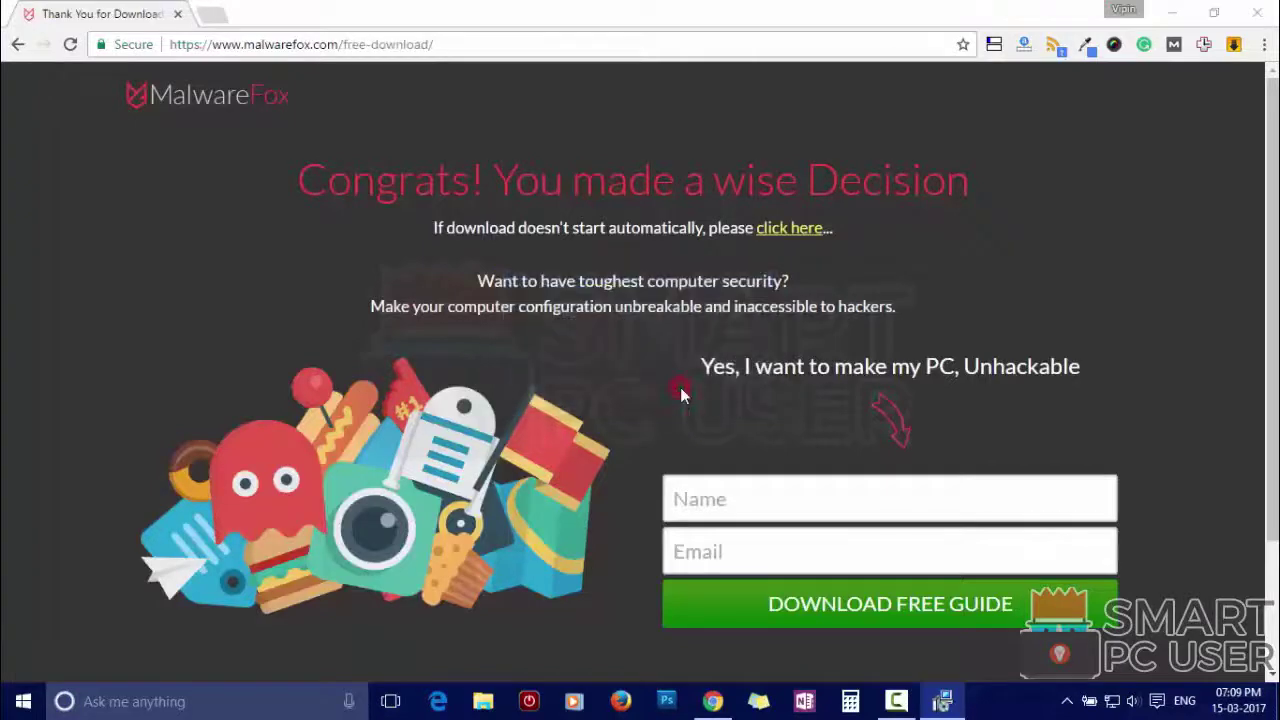
left_click(748, 499)
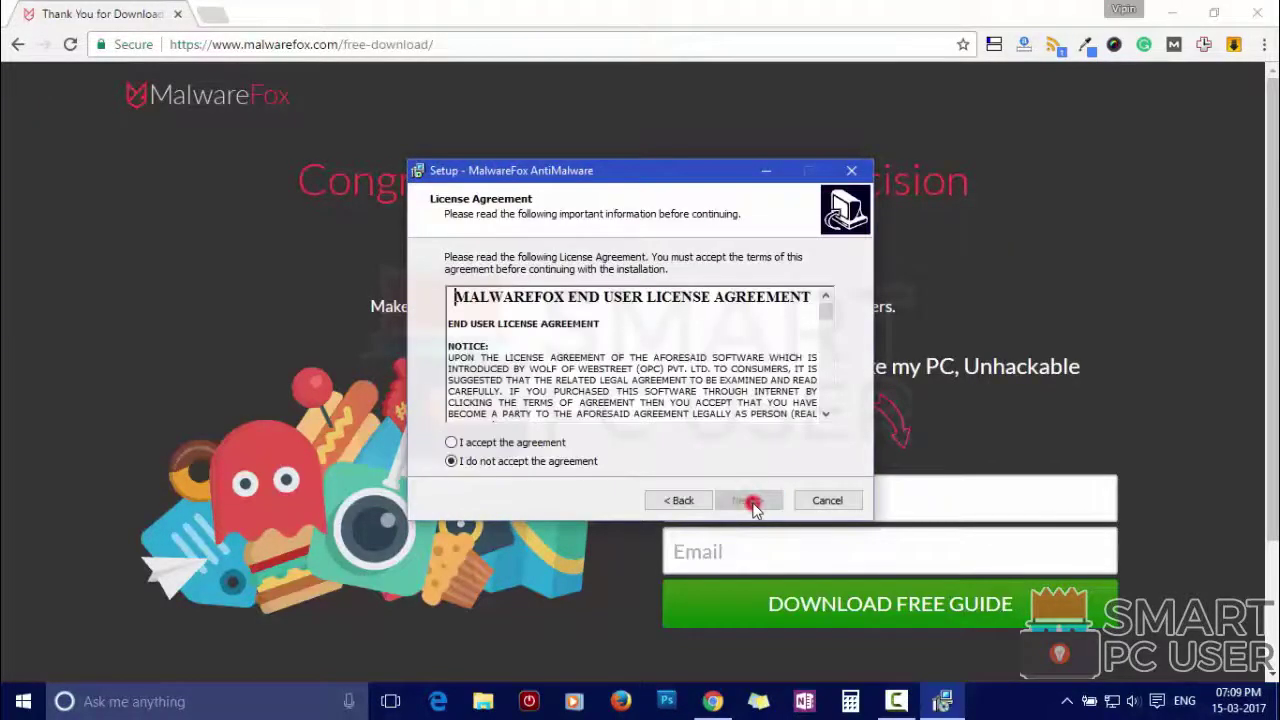
left_click(510, 443)
left_click(746, 500)
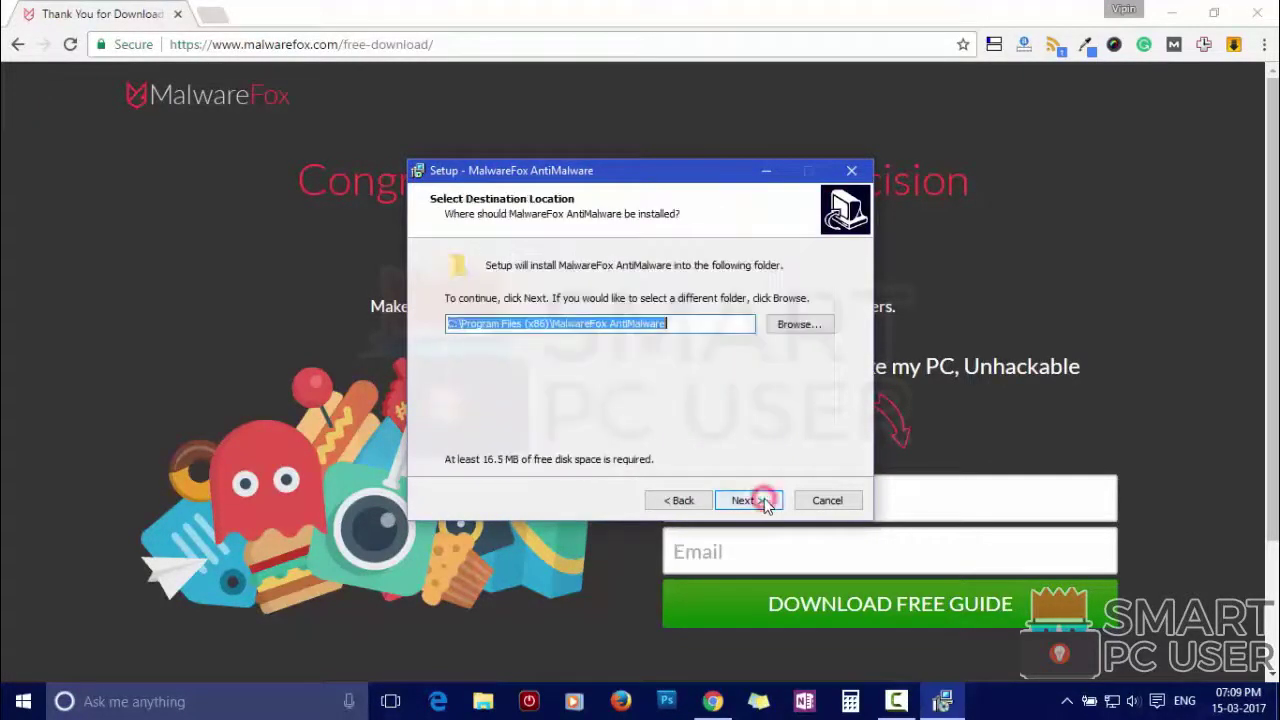
left_click(743, 502)
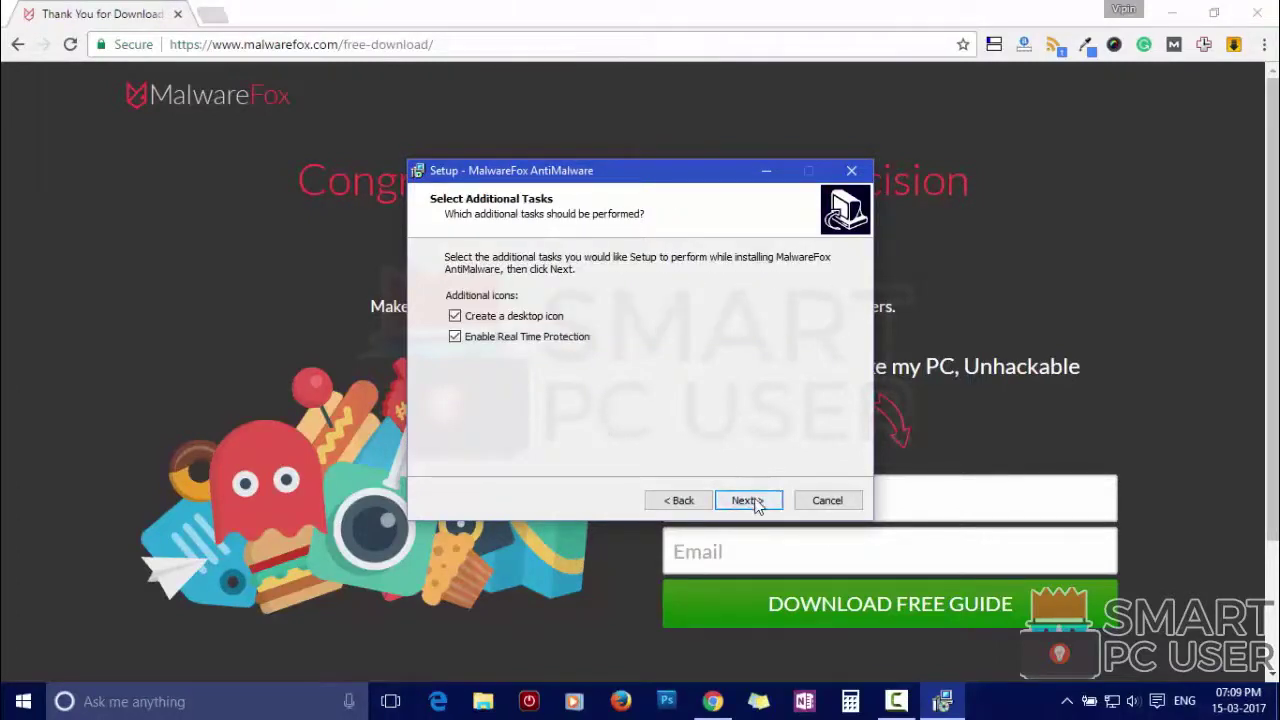
left_click(745, 500)
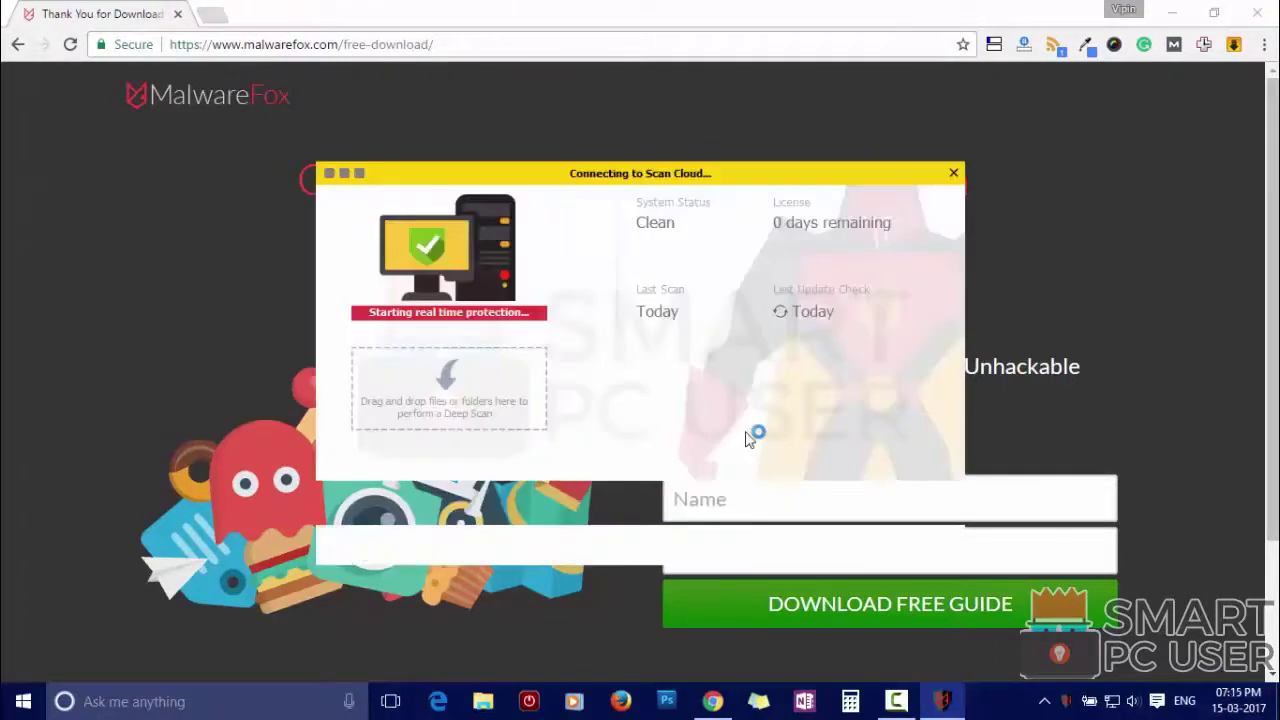
- Update MalwareFox to the newer version through Check for Updates and Update Now
left_click(670, 172)
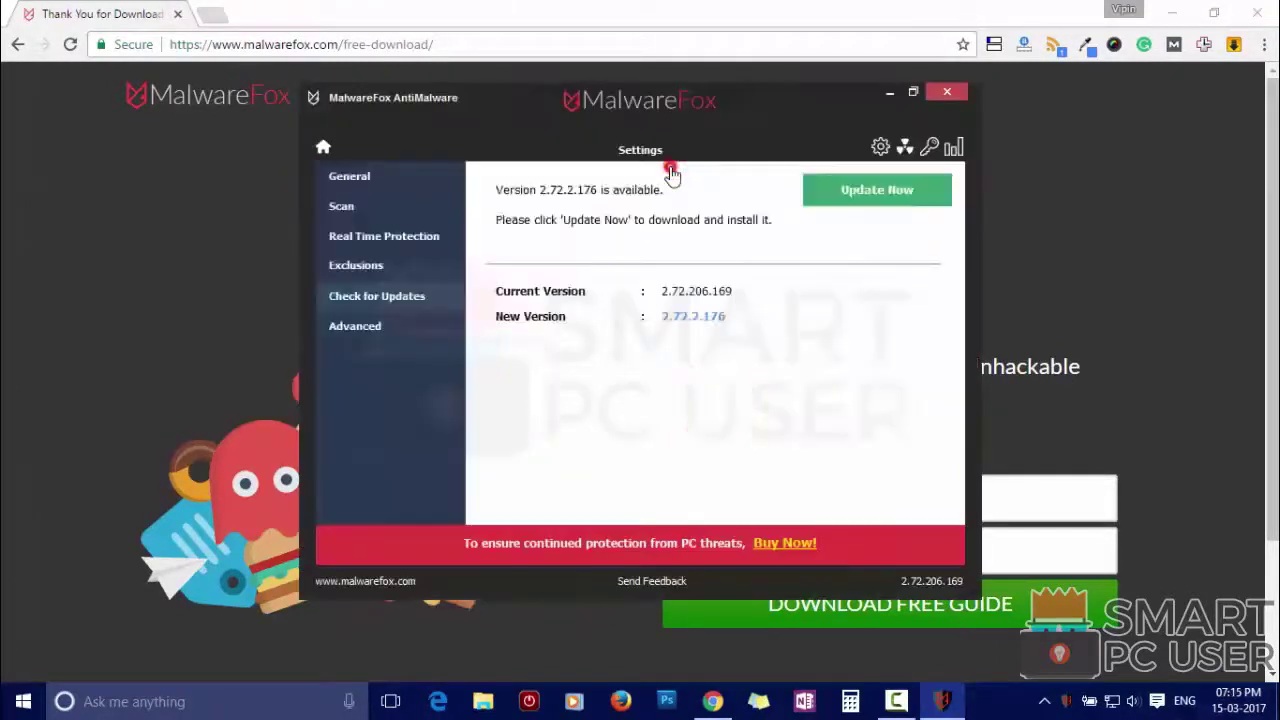
left_click(868, 200)
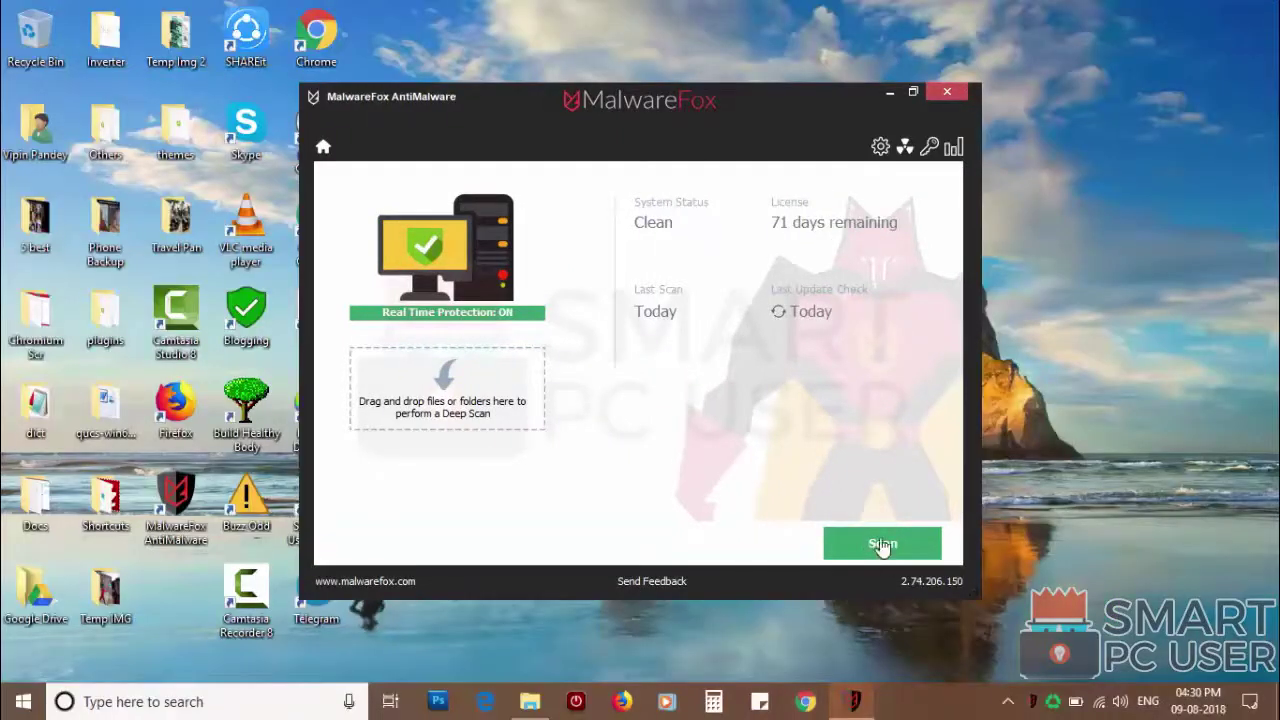
- Run a MalwareFox scan and repair the four suspicious browser settings it finds
left_click(882, 545)
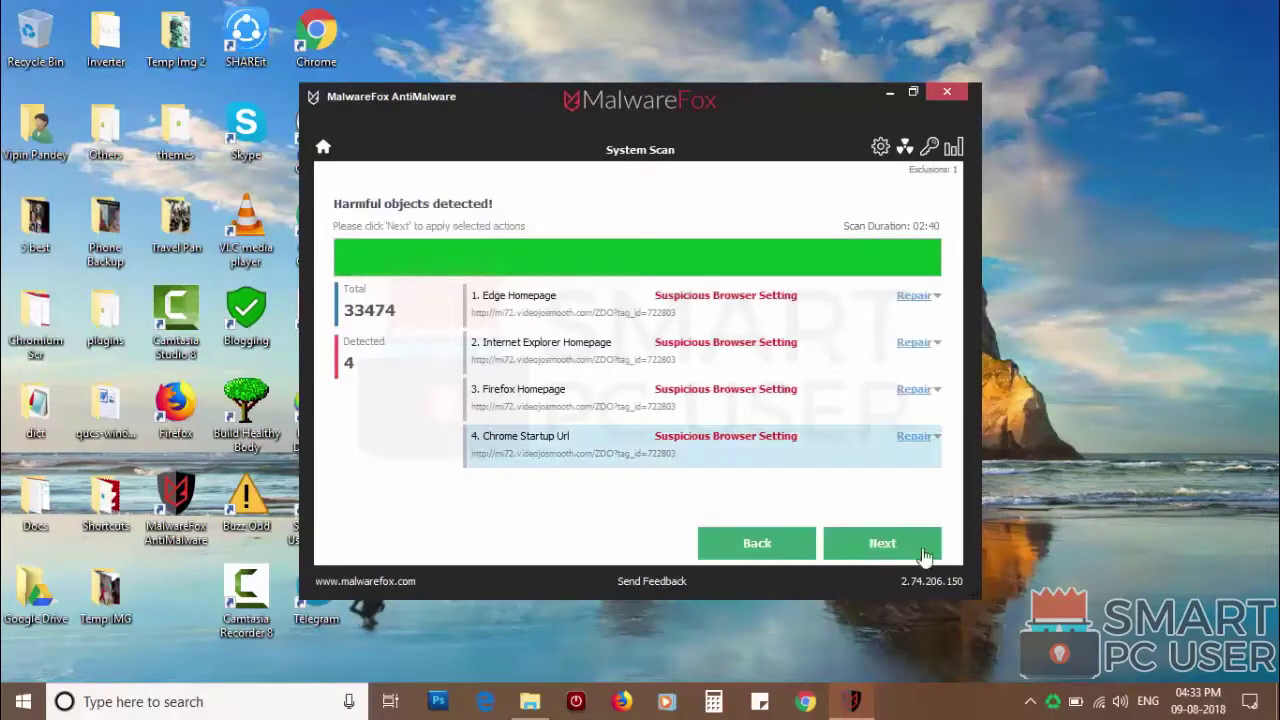
left_click(912, 546)
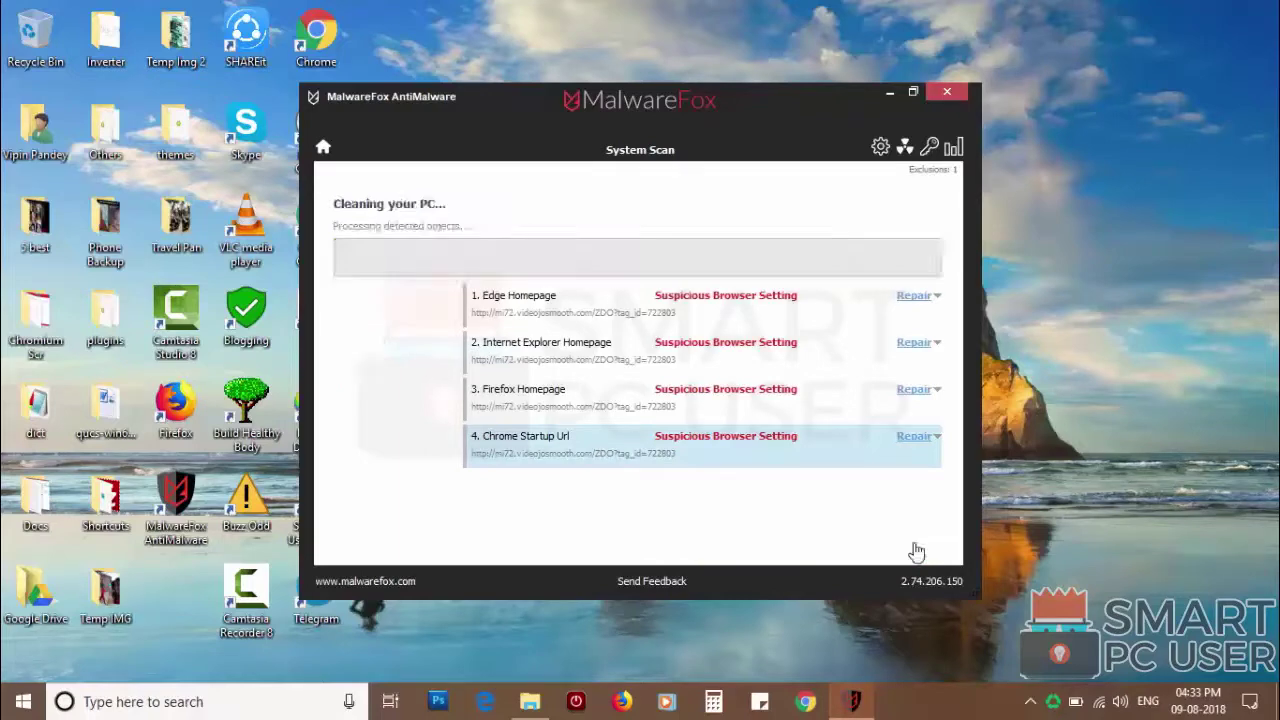